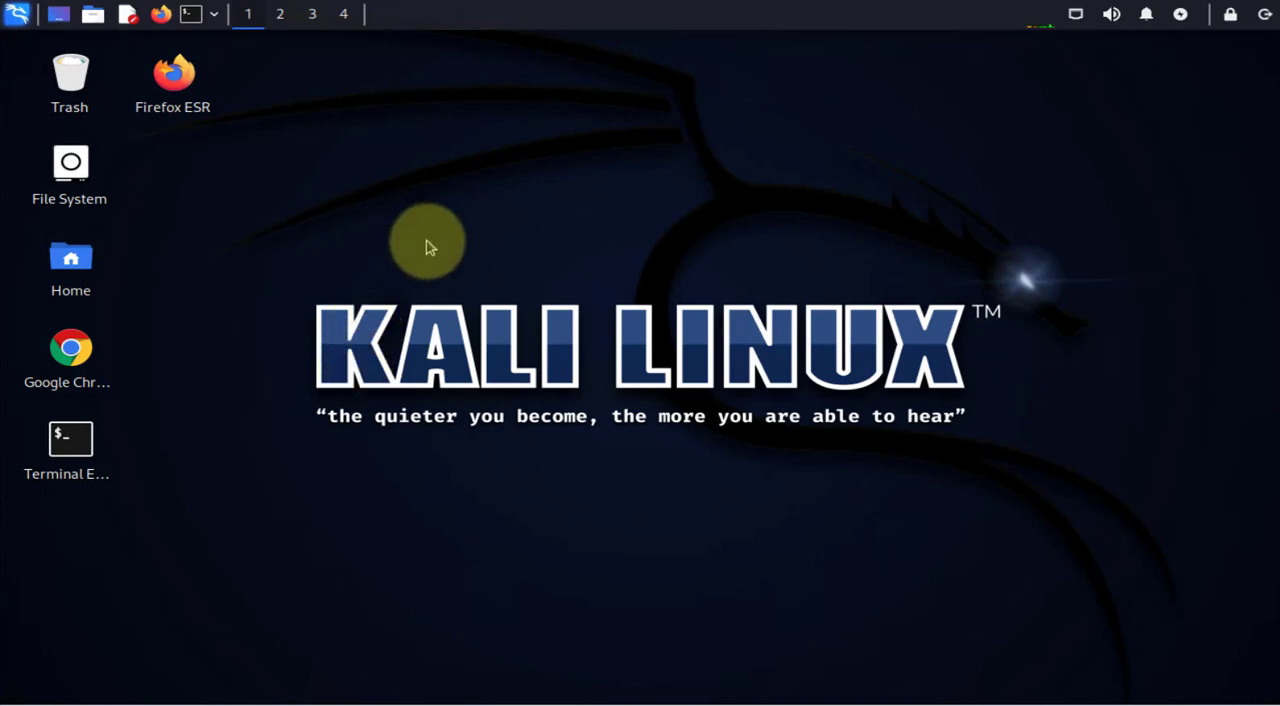
Bring up Desktop Settings from the desktop's right-click menu.
{"action": "right_click", "coordinate": [399, 244]}
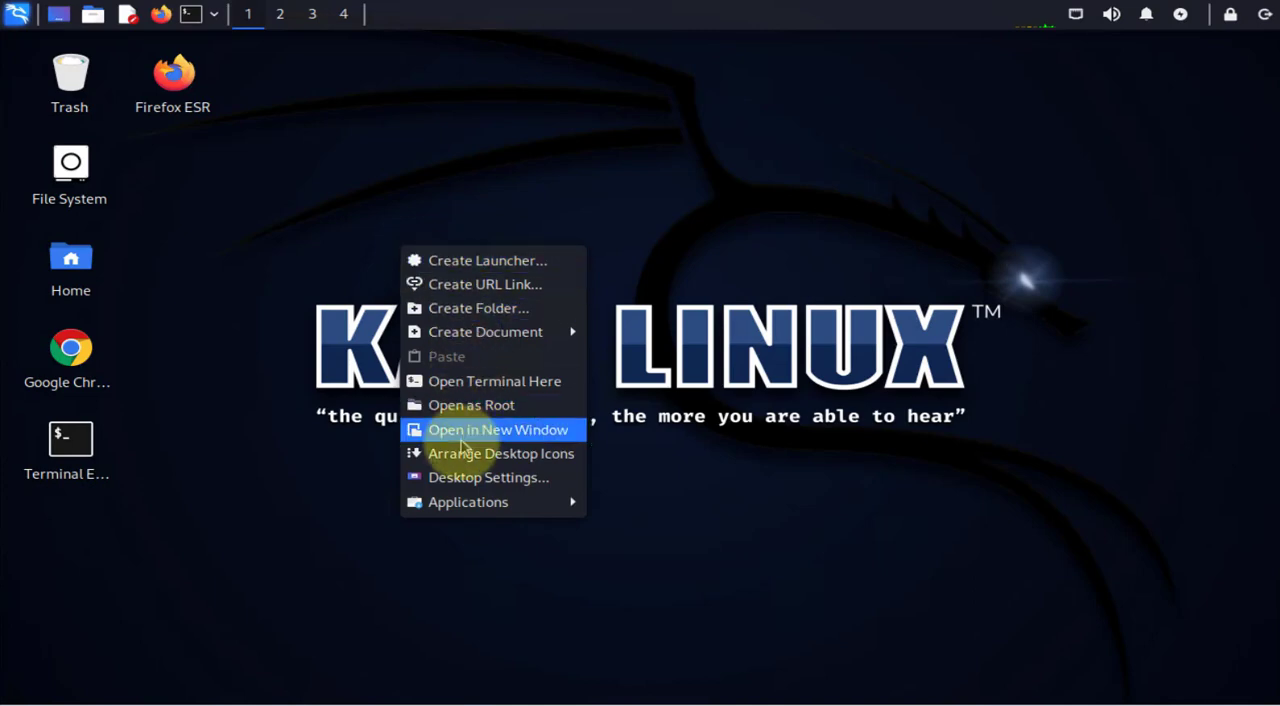
{"action": "left_click", "coordinate": [265, 195]}
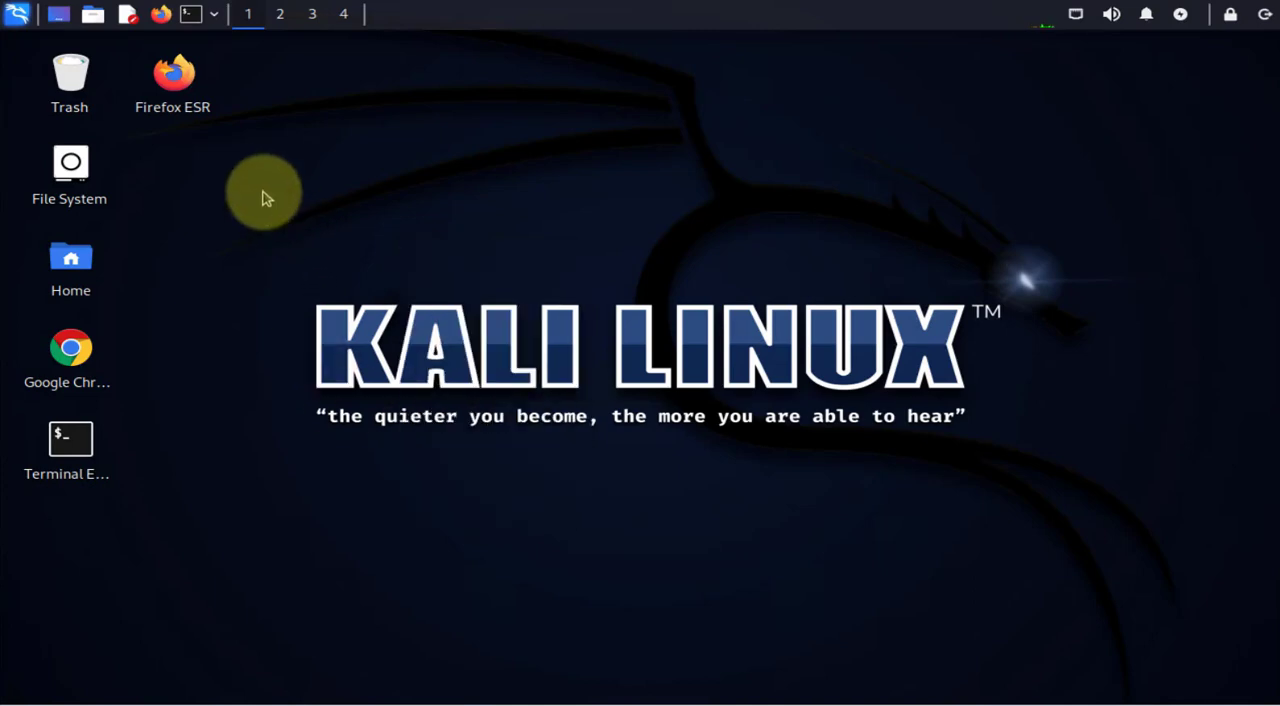
{"action": "right_click", "coordinate": [278, 222]}
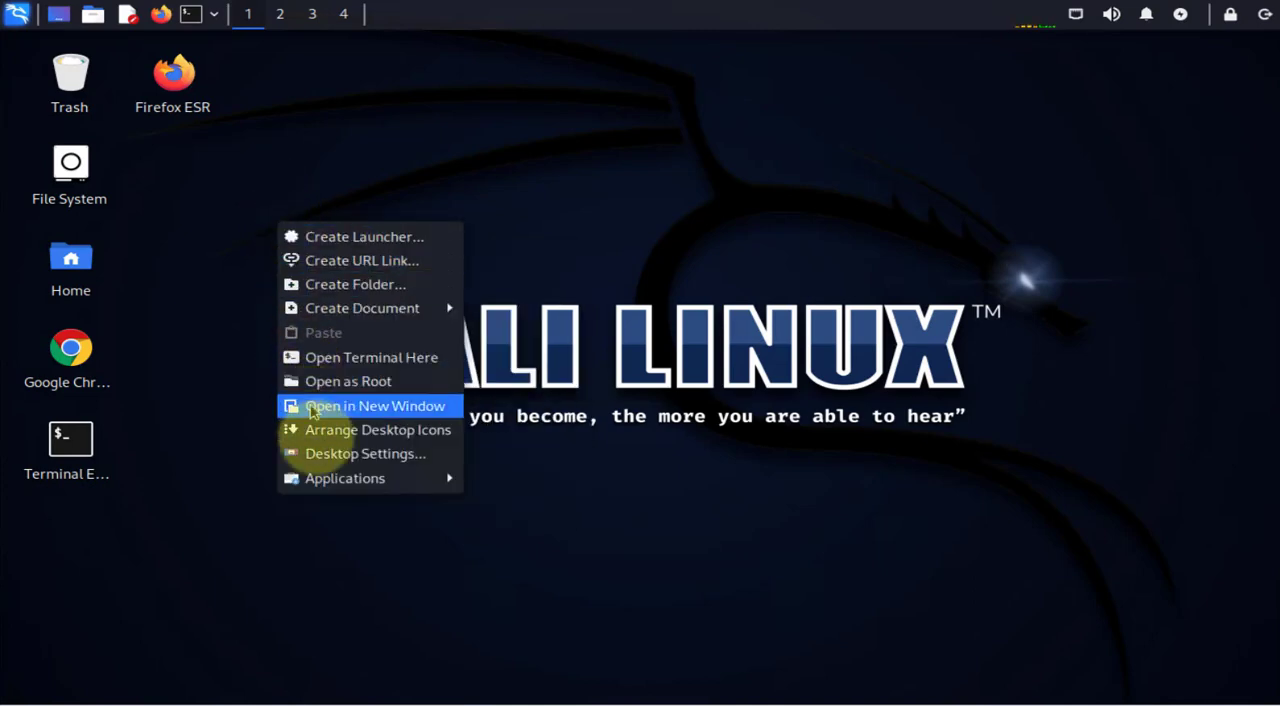
{"action": "left_click", "coordinate": [322, 458]}
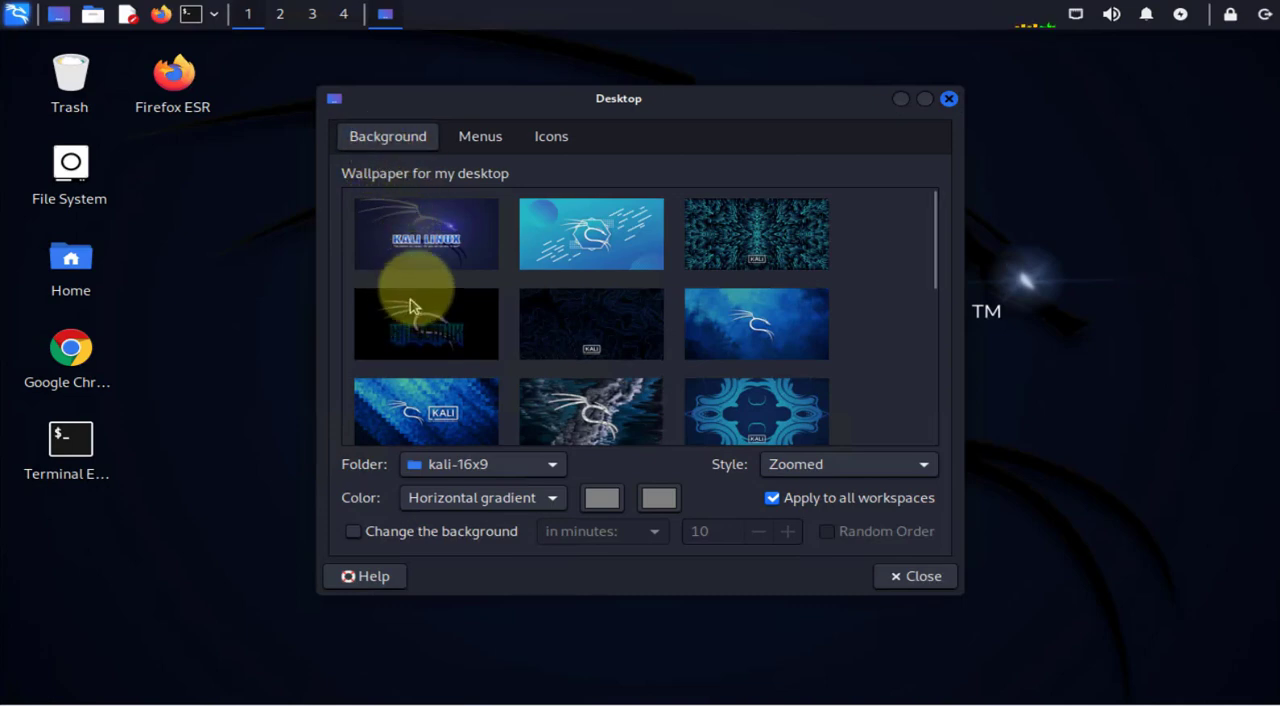
{"action": "left_click_drag", "start_coordinate": [578, 104], "coordinate": [639, 128]}
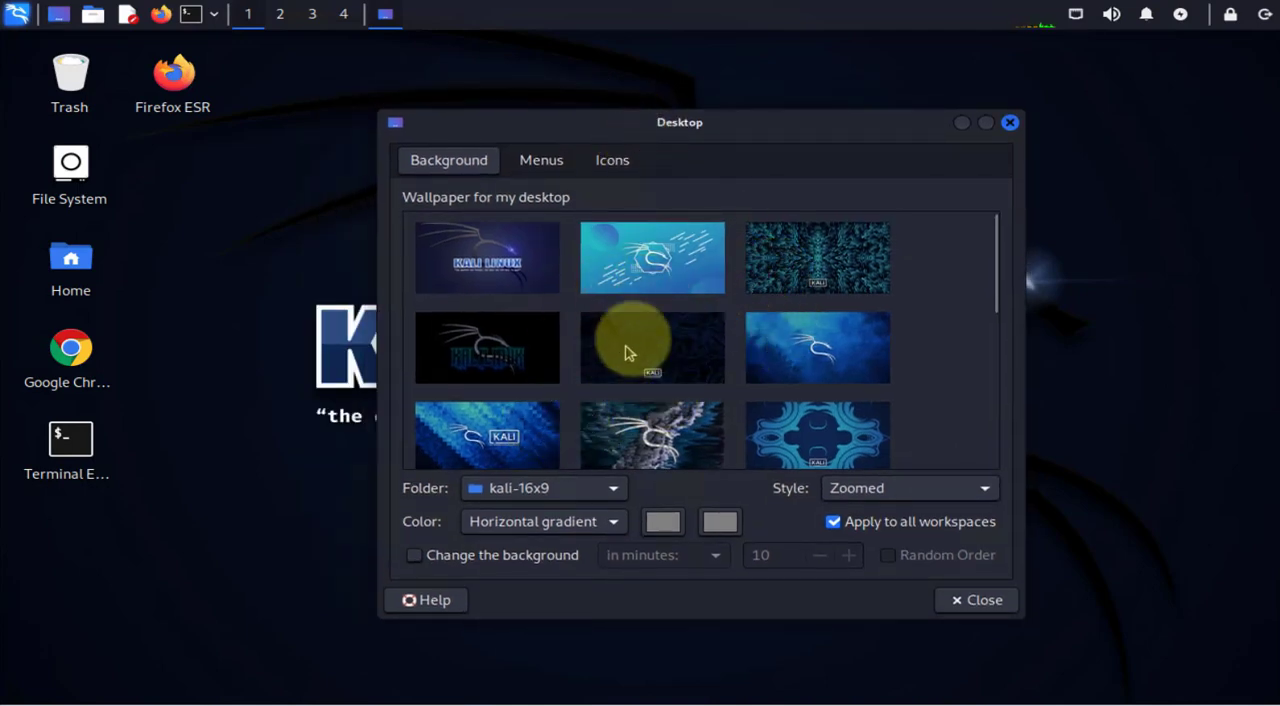
Try the fingerprint, cloudy dragon and blue dragon wallpapers, keep the blue-purple Kali dragon, and close the settings.
{"action": "left_click", "coordinate": [785, 268]}
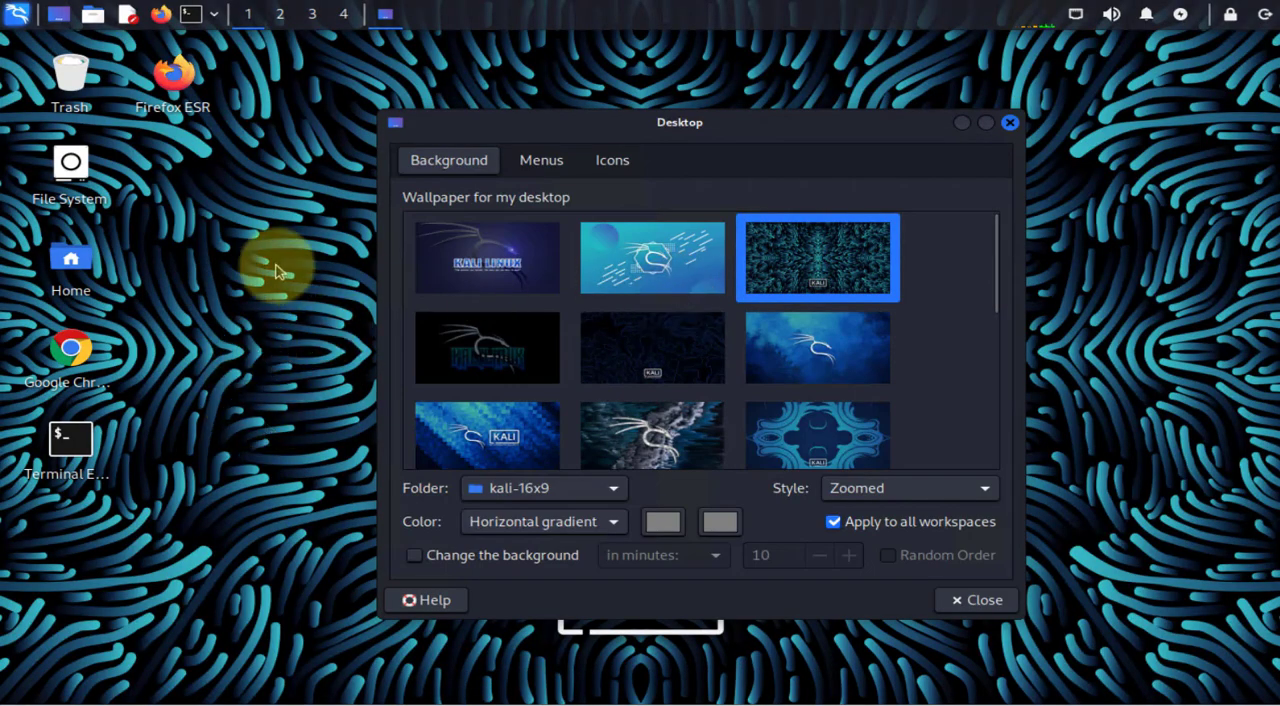
{"action": "left_click", "coordinate": [651, 436]}
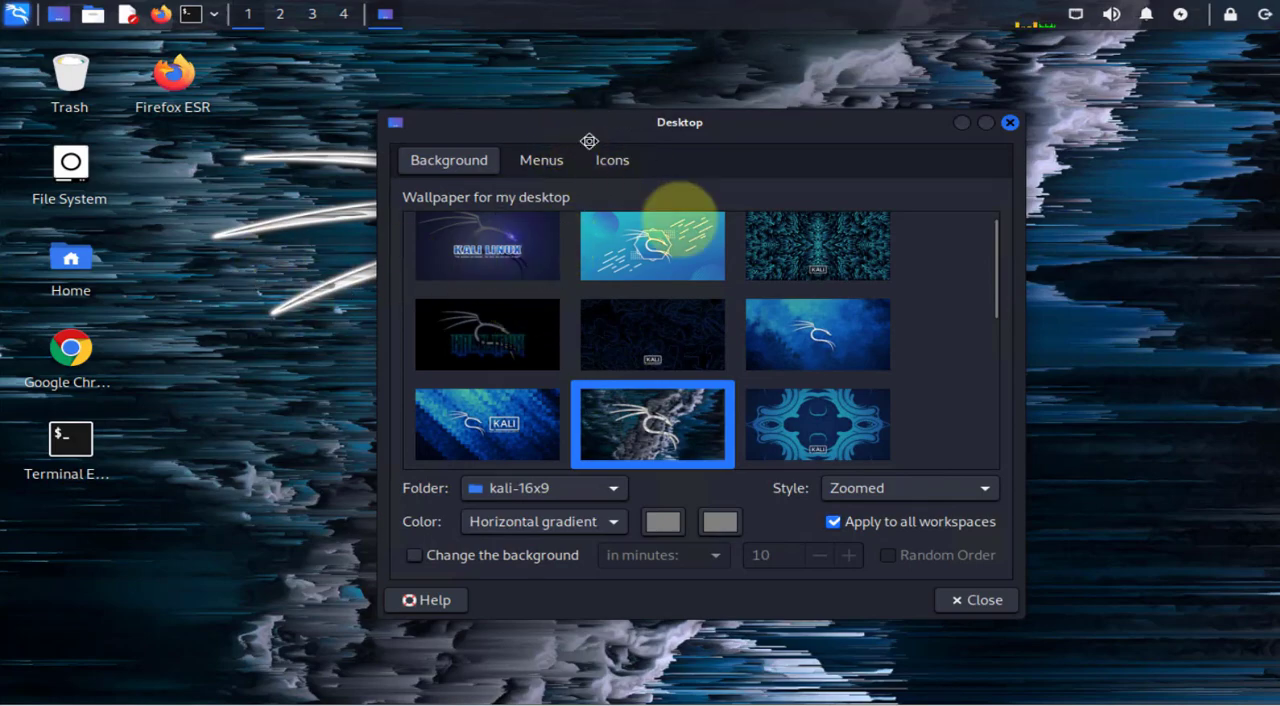
{"action": "mouse_move", "coordinate": [569, 122]}
{"action": "left_mouse_down"}
{"action": "mouse_move", "coordinate": [661, 186]}
{"action": "mouse_move", "coordinate": [703, 154]}
{"action": "mouse_move", "coordinate": [700, 140]}
{"action": "left_mouse_up"}
{"action": "left_click", "coordinate": [949, 348]}
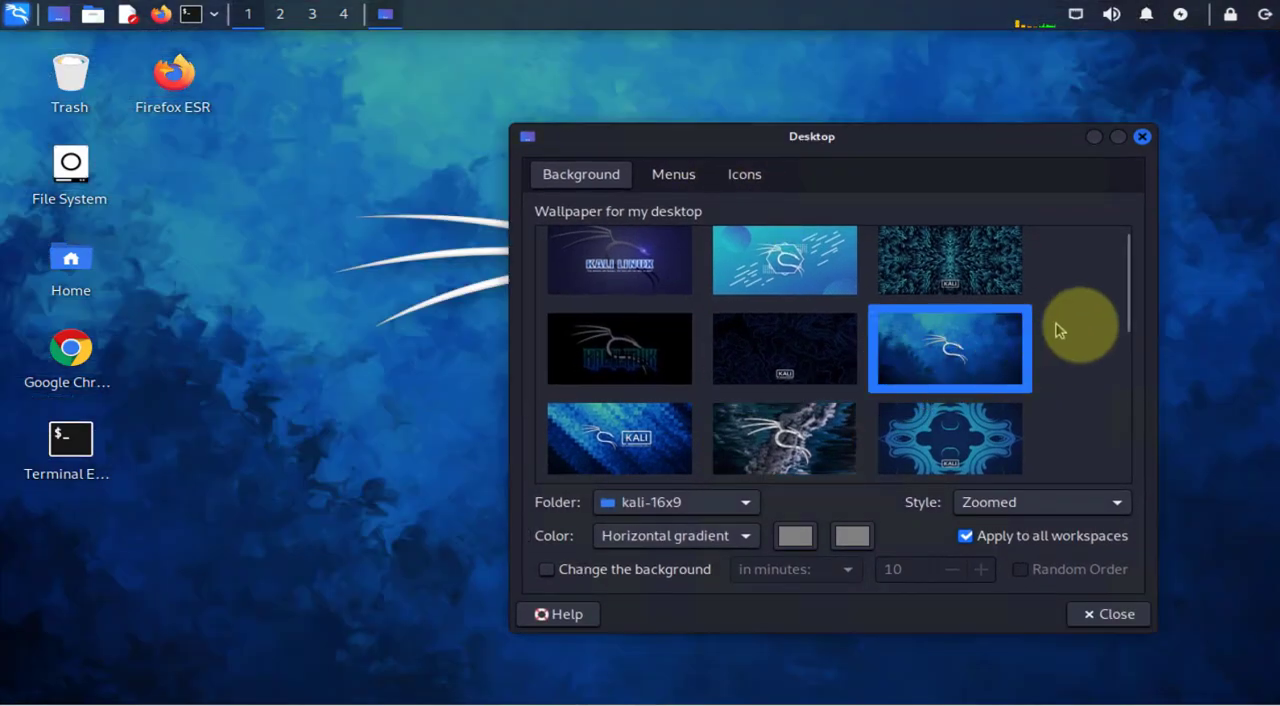
{"action": "left_click_drag", "start_coordinate": [1128, 310], "coordinate": [1112, 390]}
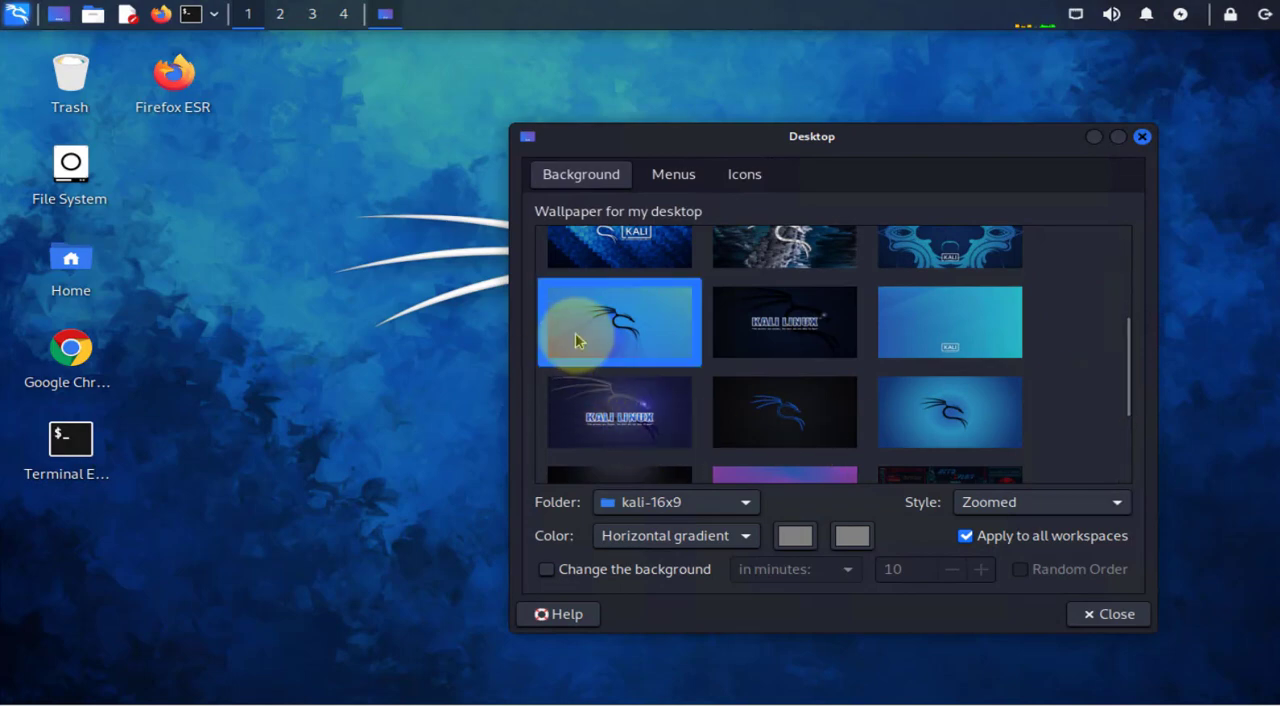
{"action": "left_click", "coordinate": [619, 322]}
{"action": "mouse_move", "coordinate": [728, 140]}
{"action": "left_mouse_down"}
{"action": "mouse_move", "coordinate": [638, 88]}
{"action": "mouse_move", "coordinate": [698, 124]}
{"action": "left_mouse_up"}
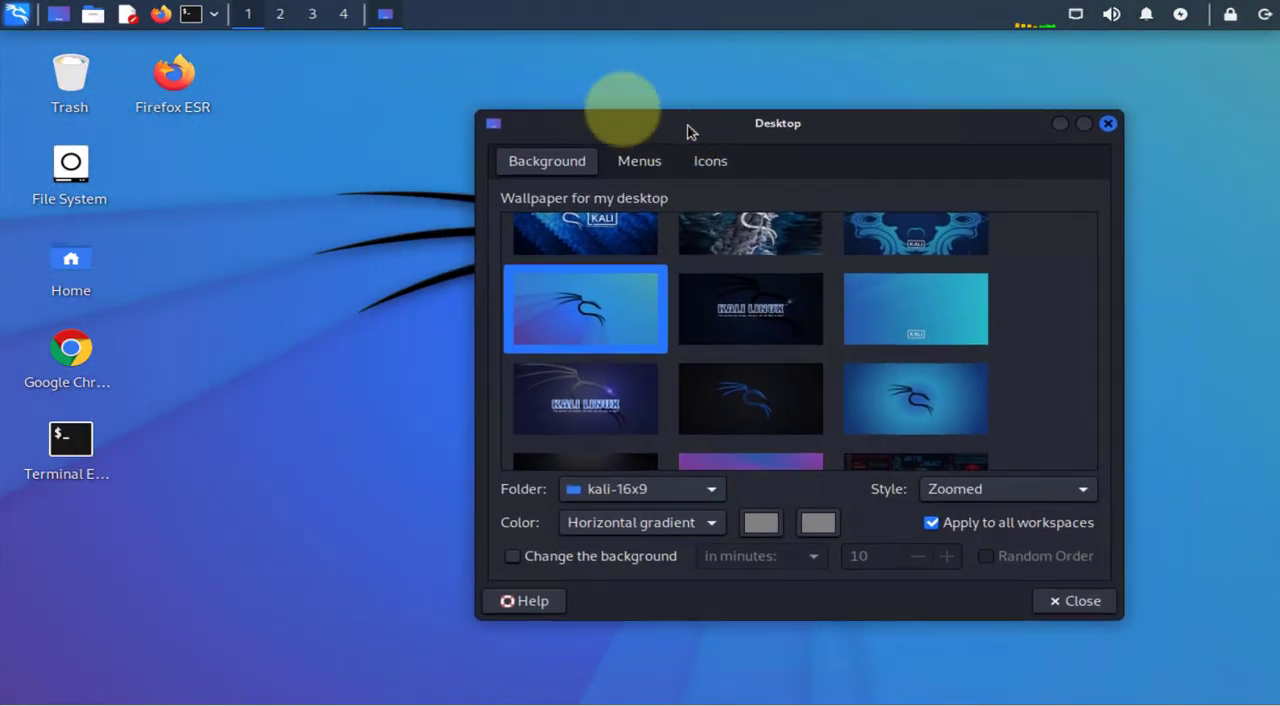
{"action": "left_click", "coordinate": [1072, 600]}
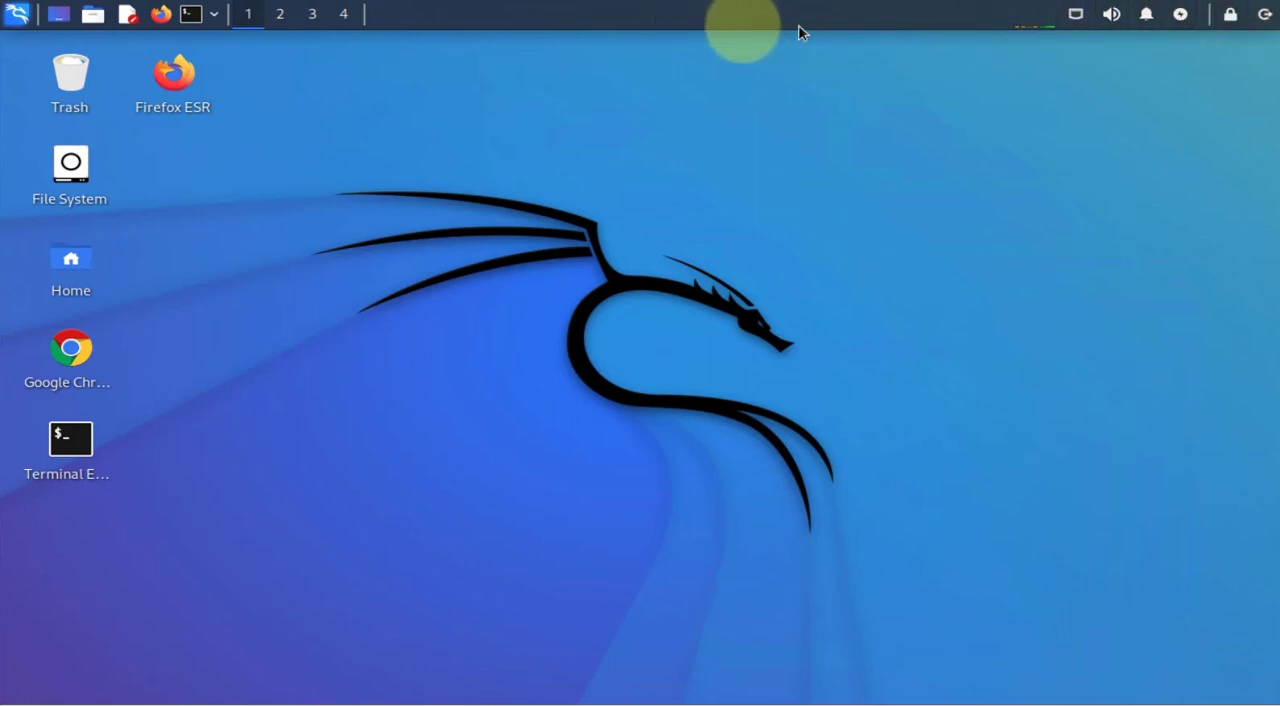
{"action": "right_click", "coordinate": [704, 22]}
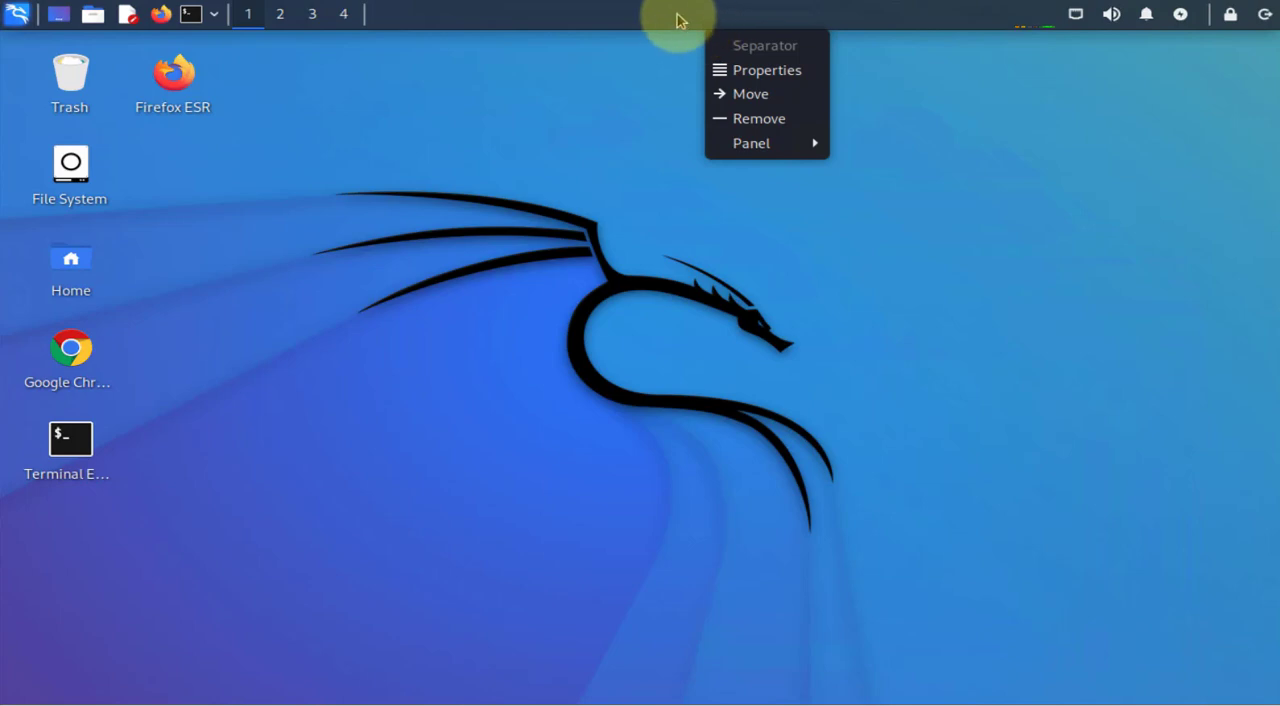
{"action": "left_click", "coordinate": [677, 18]}
{"action": "right_click", "coordinate": [677, 18]}
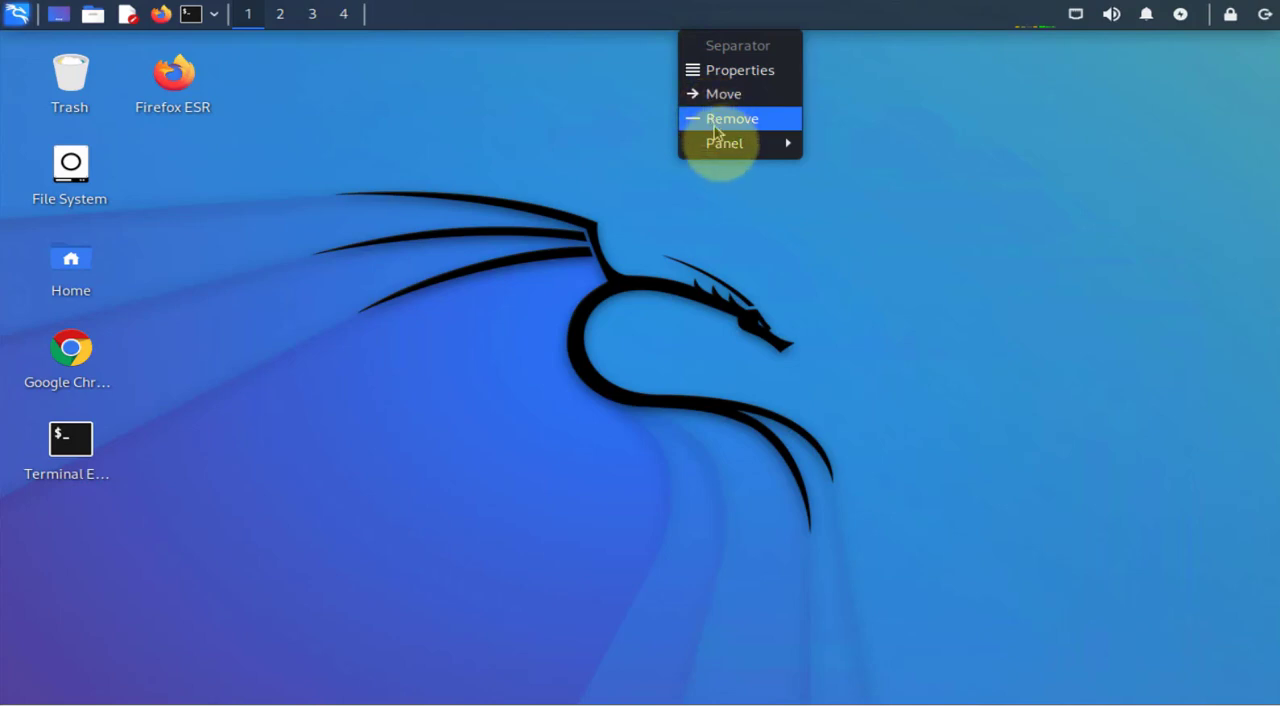
{"action": "mouse_move", "coordinate": [725, 143]}
{"action": "left_click", "coordinate": [845, 172]}
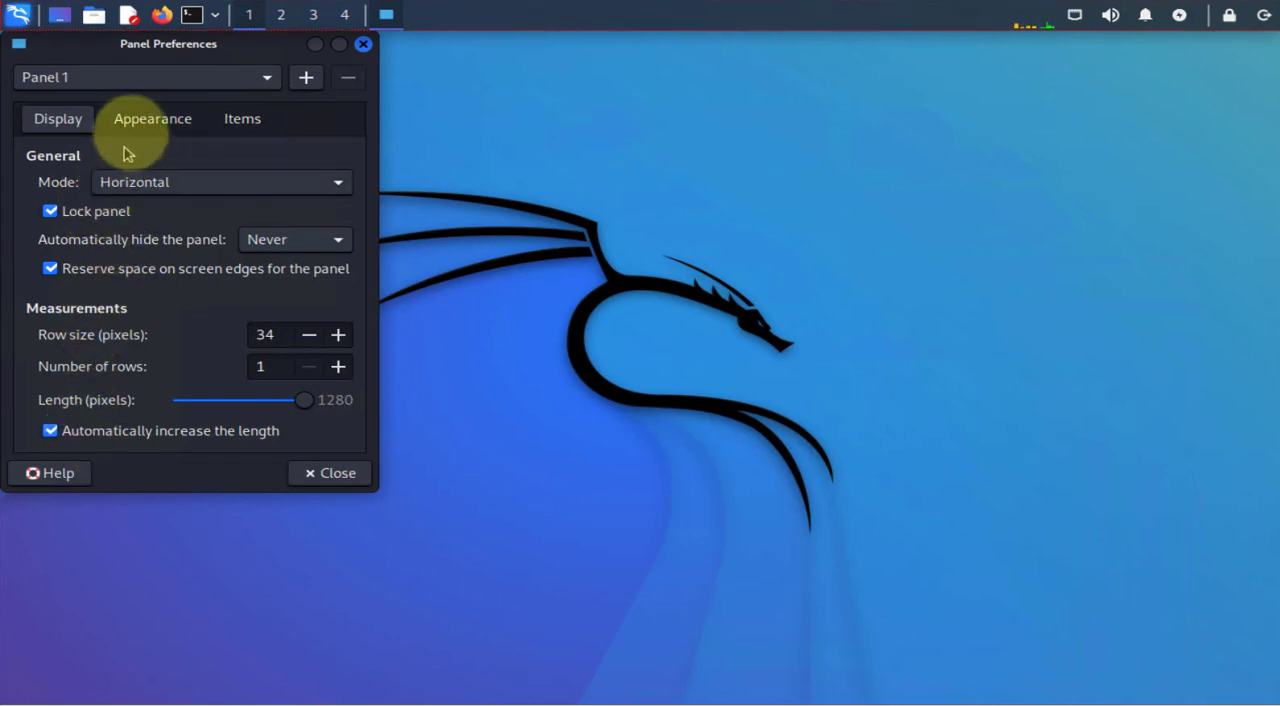
{"action": "left_click", "coordinate": [152, 118]}
{"action": "left_click", "coordinate": [242, 118]}
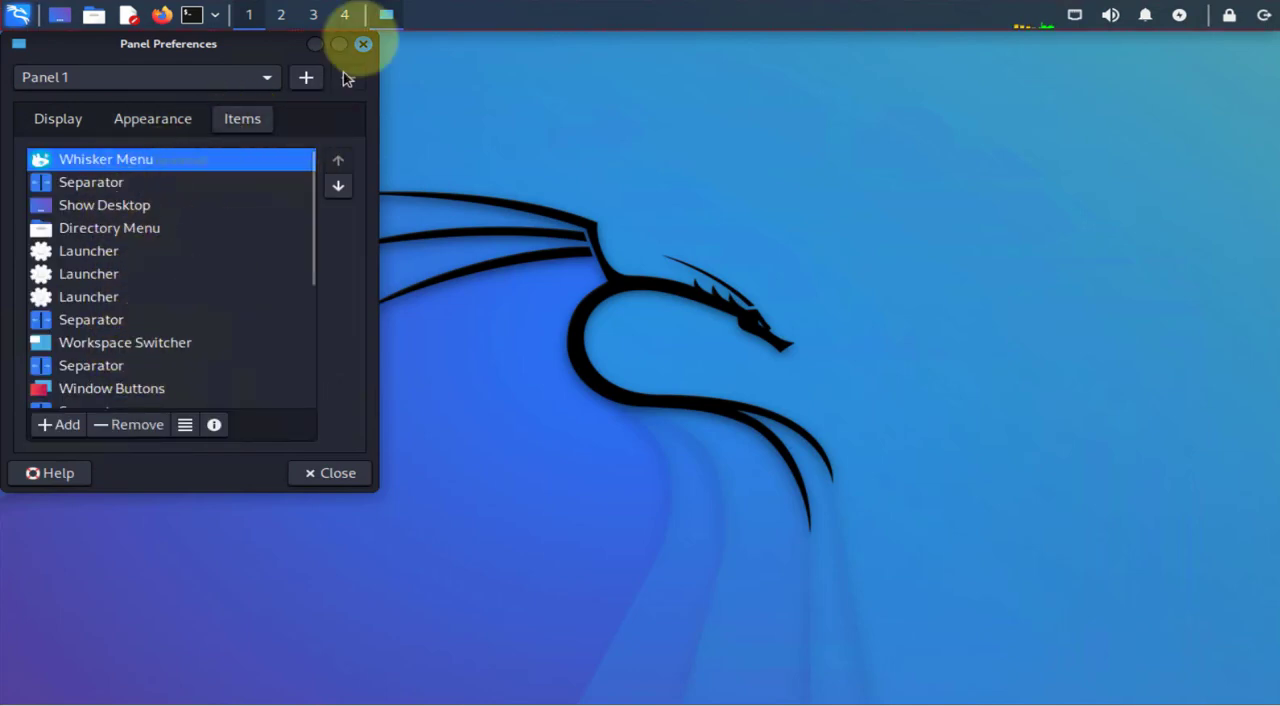
Close Panel Preferences and start Add New Items from the top panel's menu.
{"action": "left_click", "coordinate": [363, 45]}
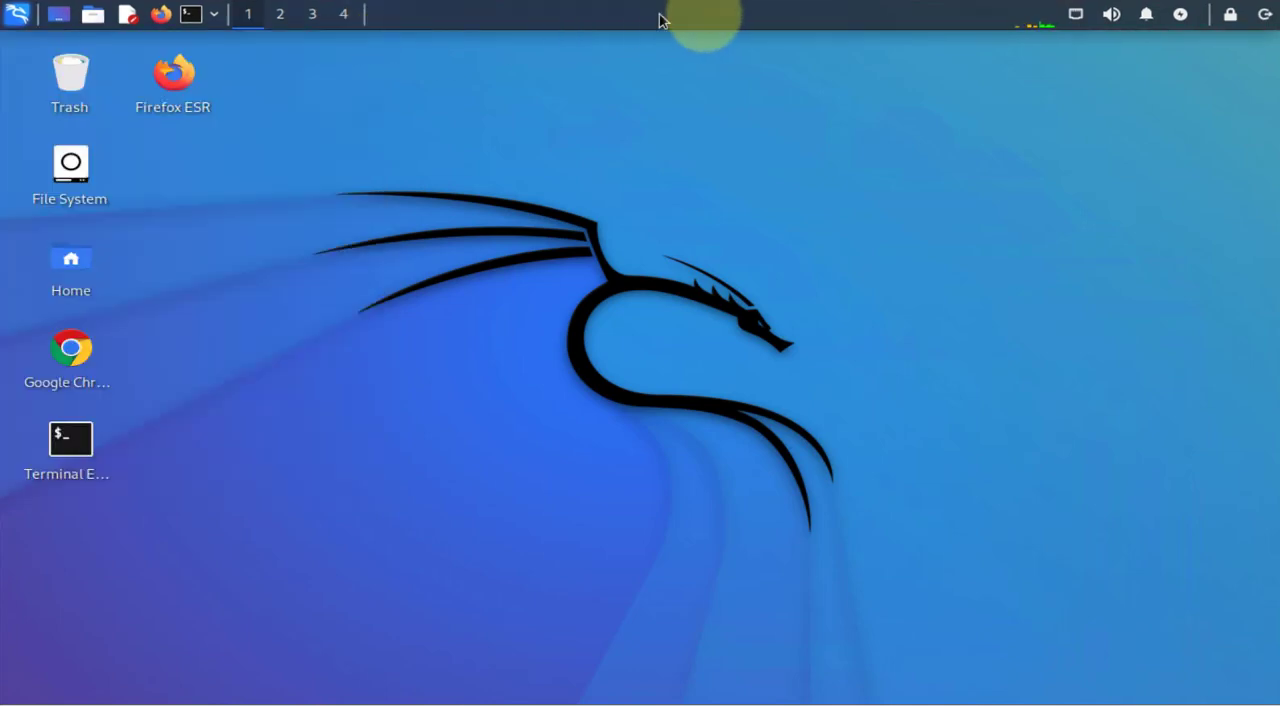
{"action": "right_click", "coordinate": [705, 14]}
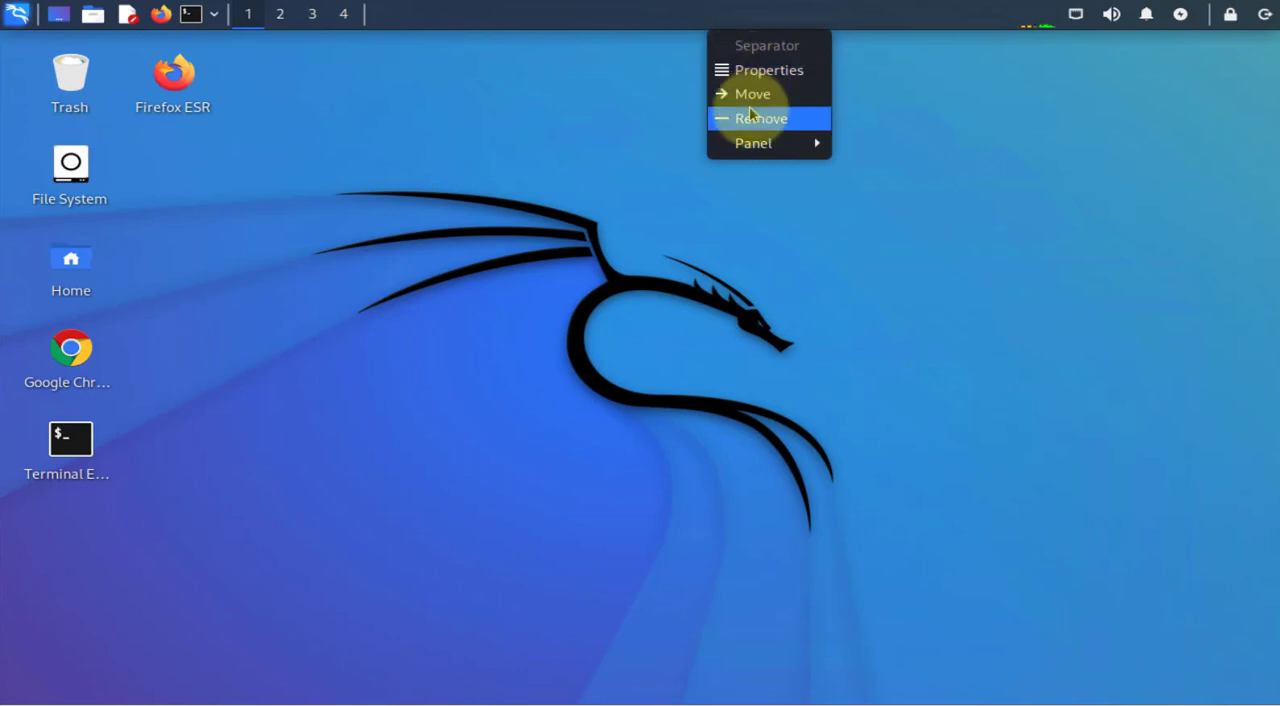
{"action": "left_click", "coordinate": [683, 24]}
{"action": "right_click", "coordinate": [683, 14]}
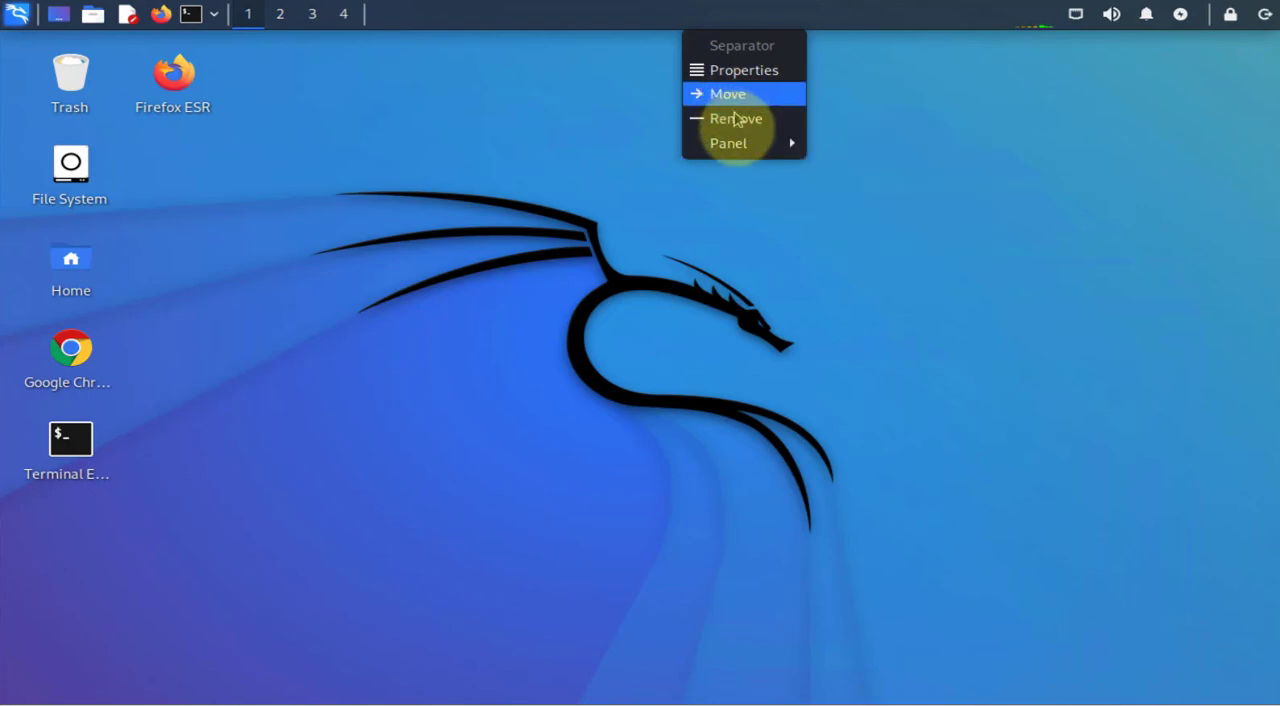
{"action": "mouse_move", "coordinate": [753, 143]}
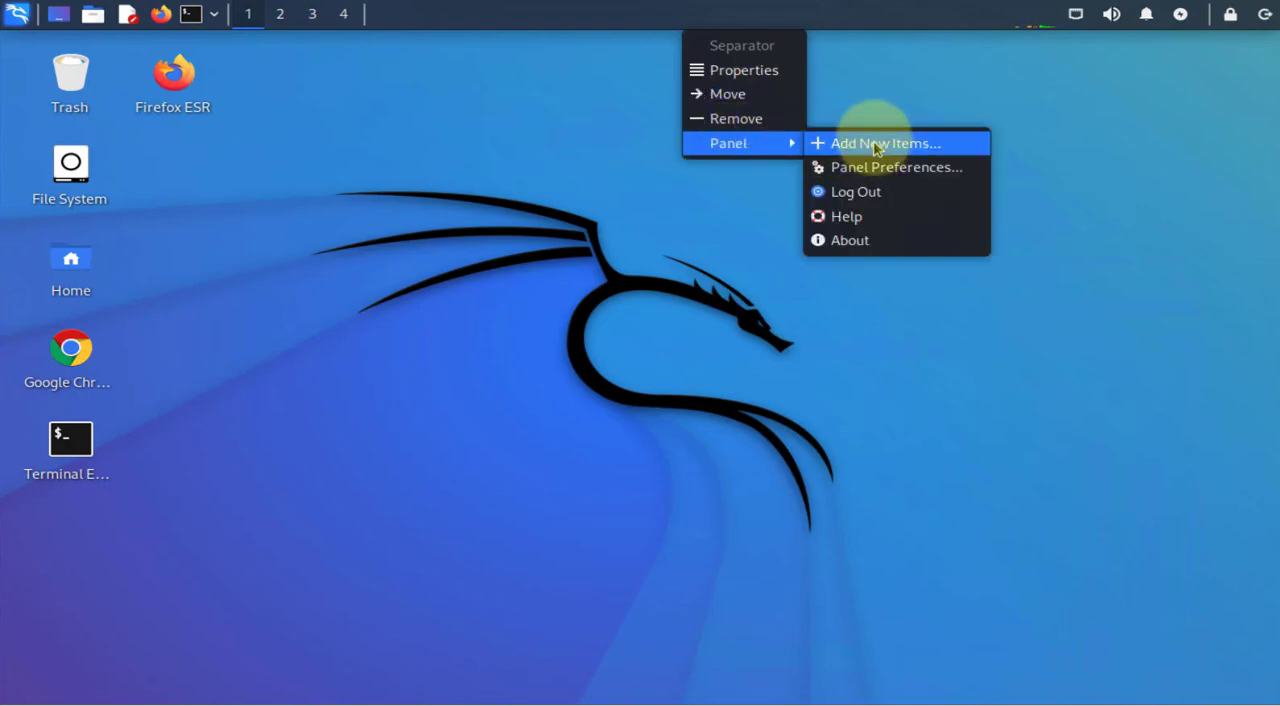
{"action": "left_click", "coordinate": [878, 148]}
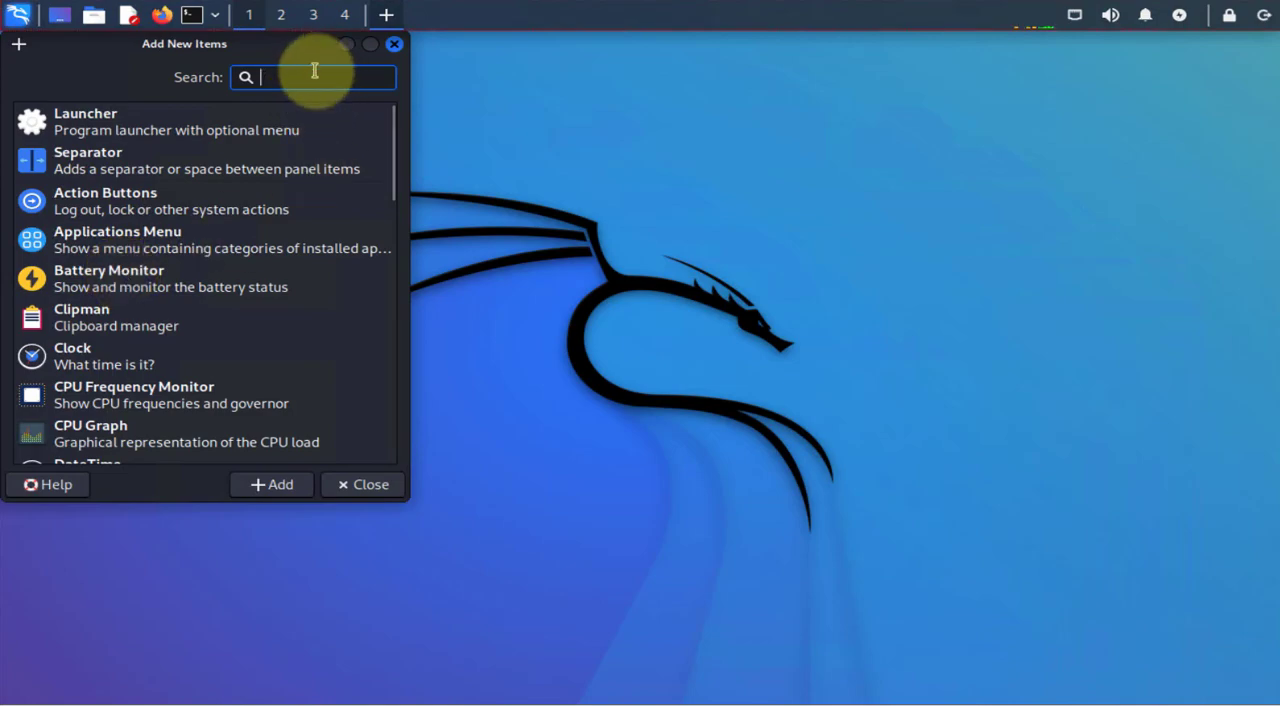
{"action": "type", "text": "b"}
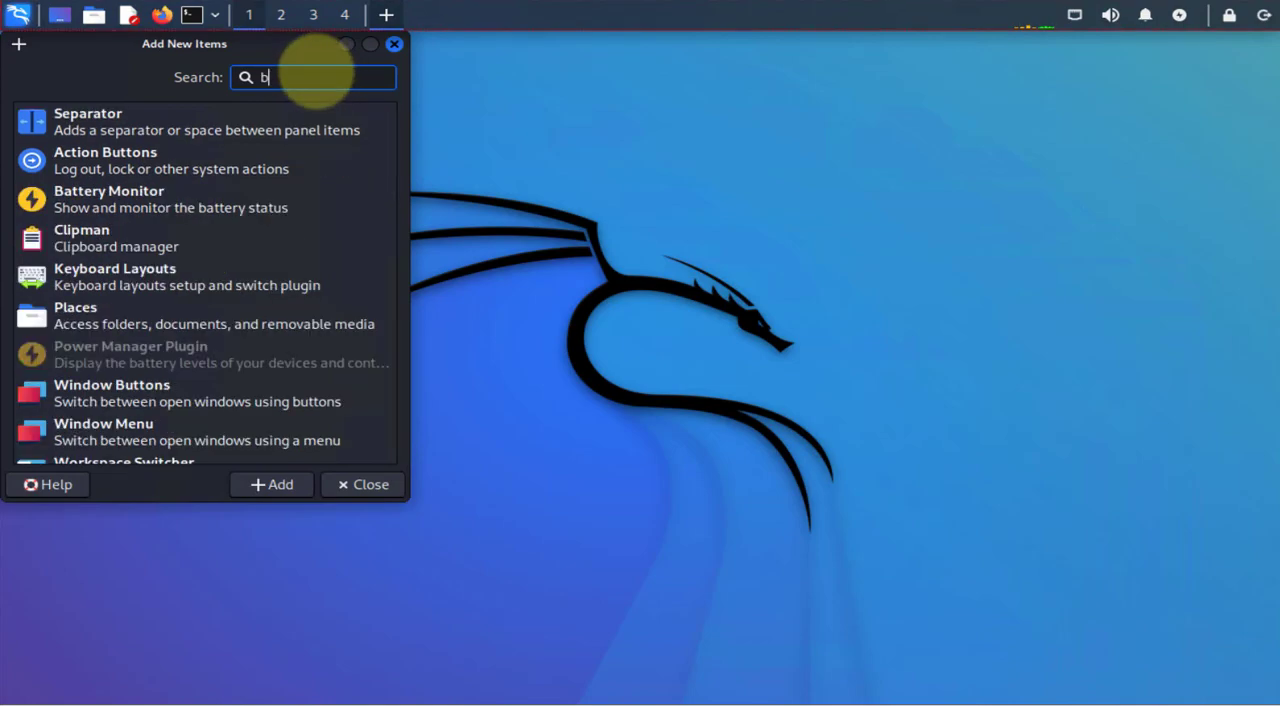
{"action": "type", "text": "a"}
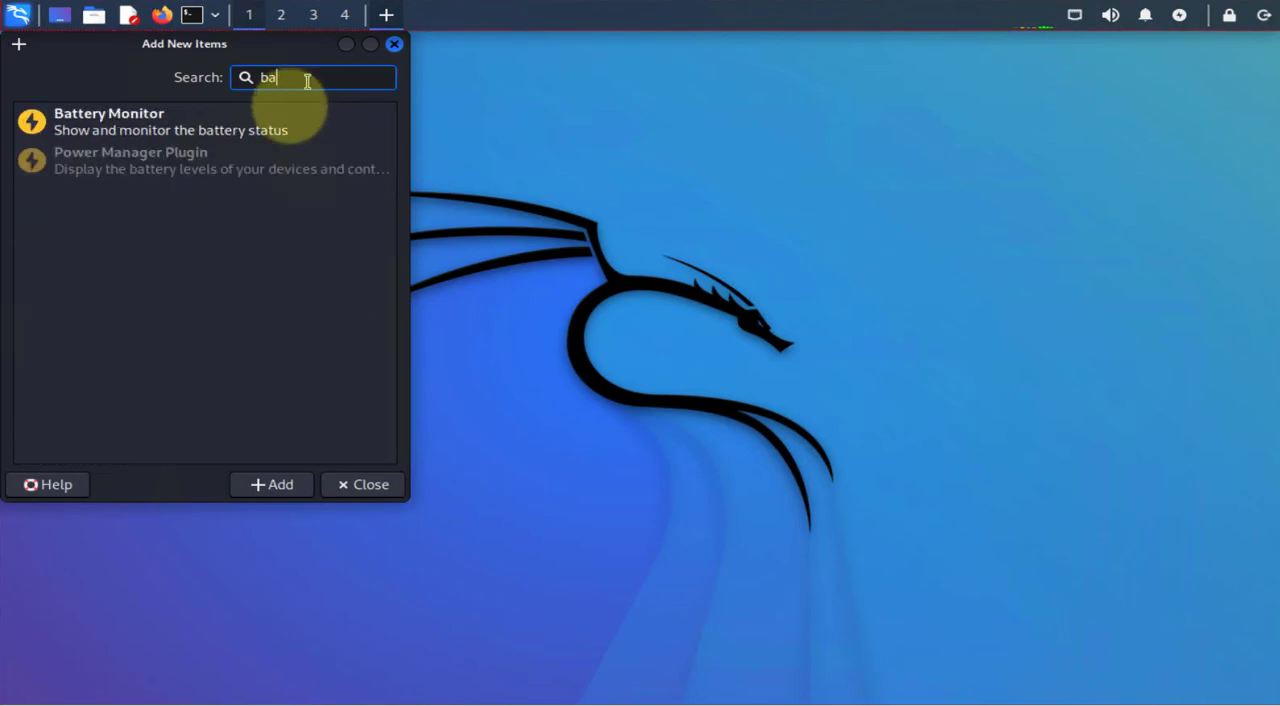
Add the Battery Monitor item to the panel and close the item list.
{"action": "left_click", "coordinate": [220, 121]}
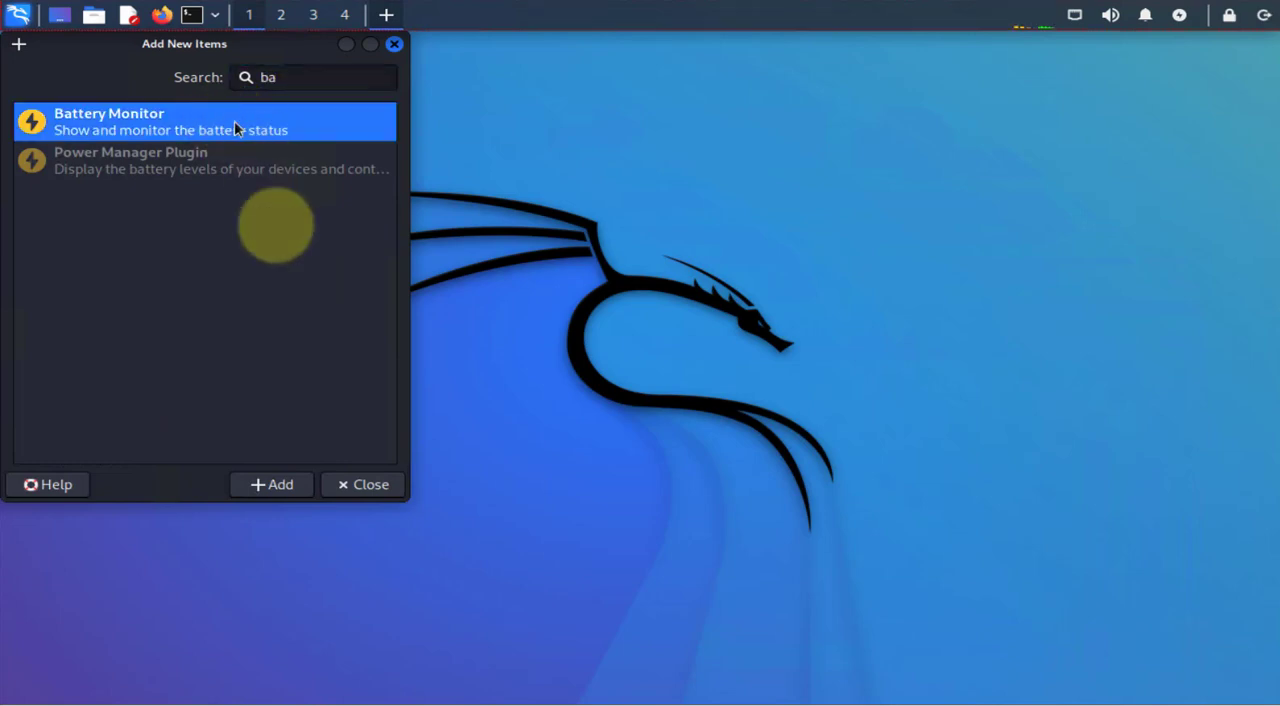
{"action": "left_click", "coordinate": [283, 484]}
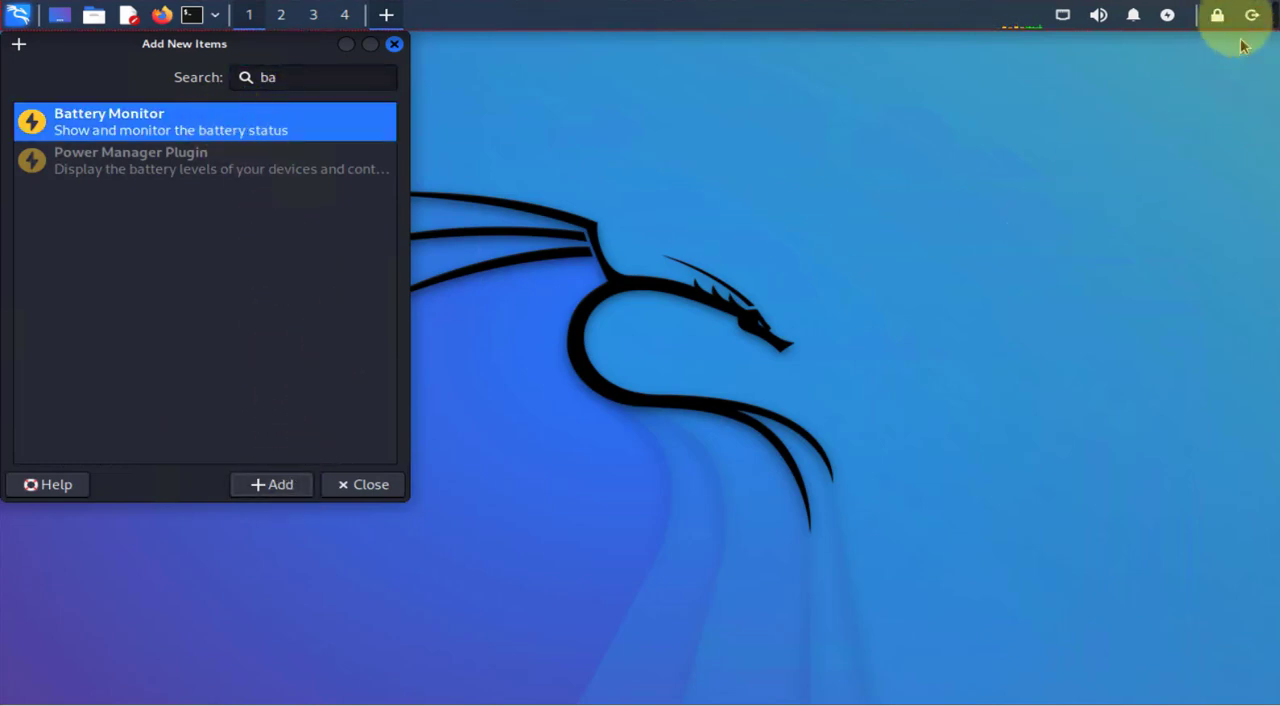
{"action": "left_click", "coordinate": [362, 484]}
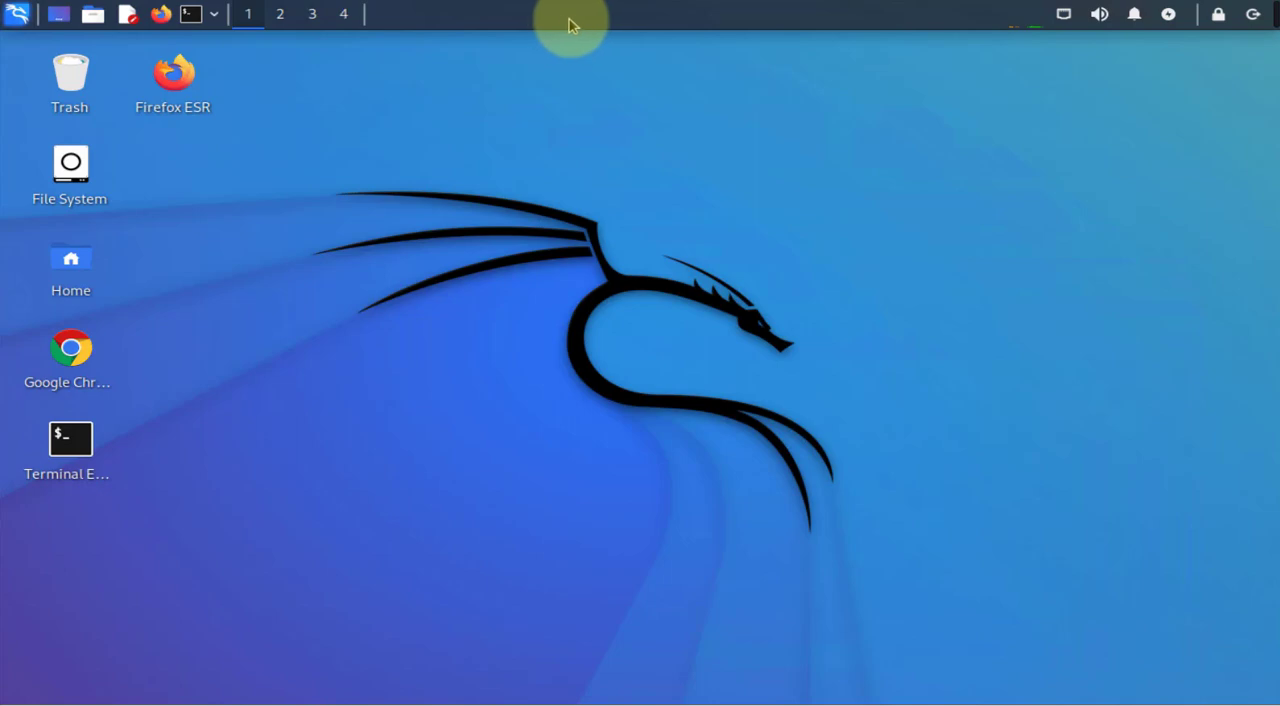
Add Google Chrome to the top panel from the applications menu search results.
{"action": "right_click", "coordinate": [569, 19]}
{"action": "mouse_move", "coordinate": [625, 143]}
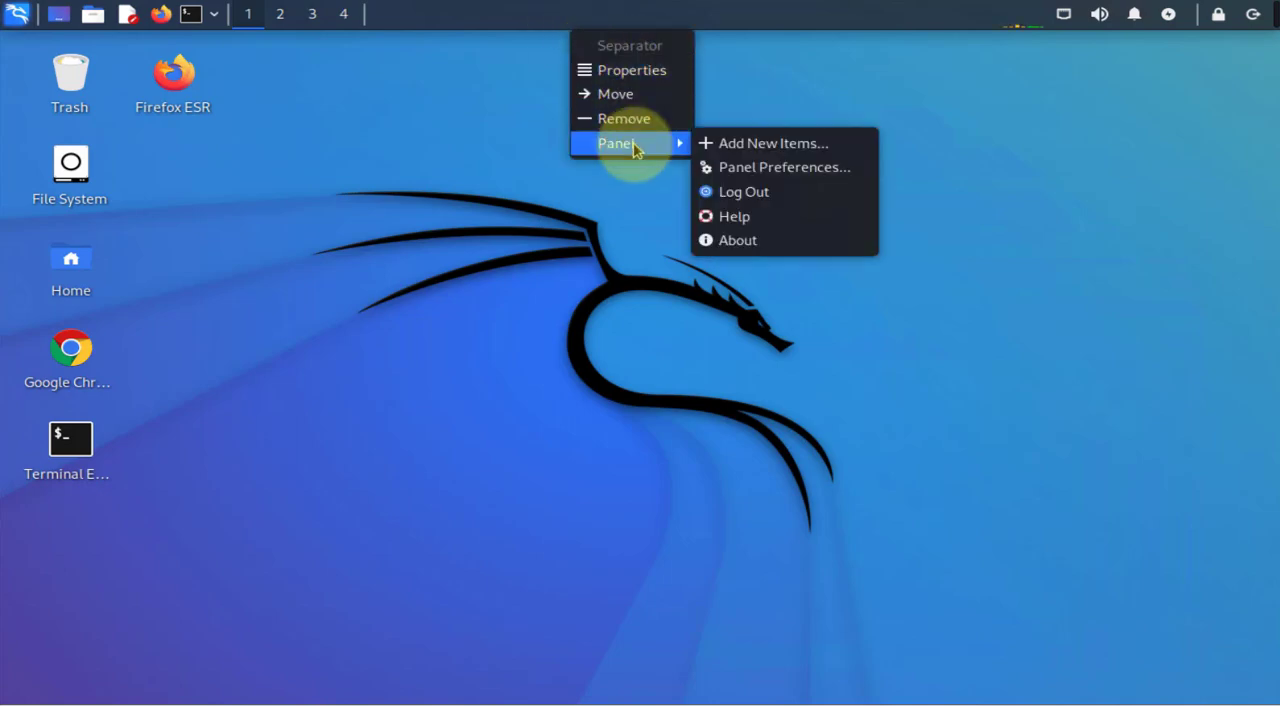
{"action": "left_click", "coordinate": [454, 136]}
{"action": "left_click", "coordinate": [16, 14]}
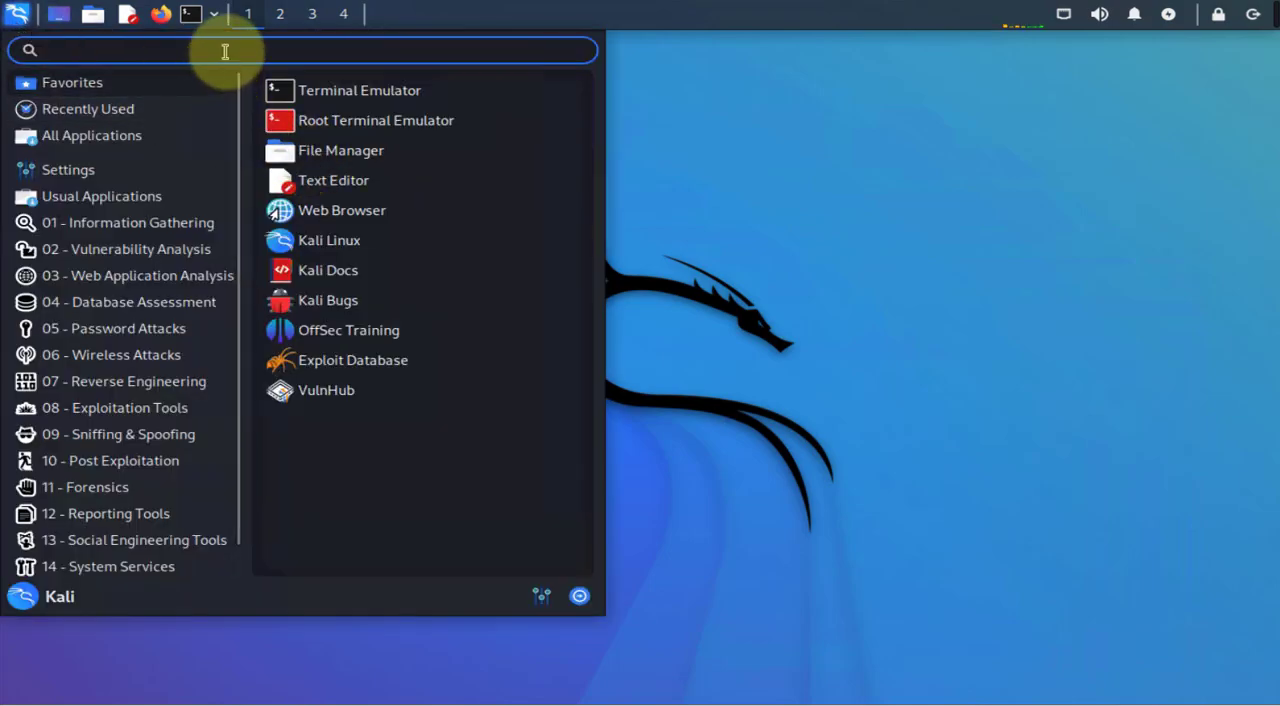
{"action": "type", "text": "chr"}
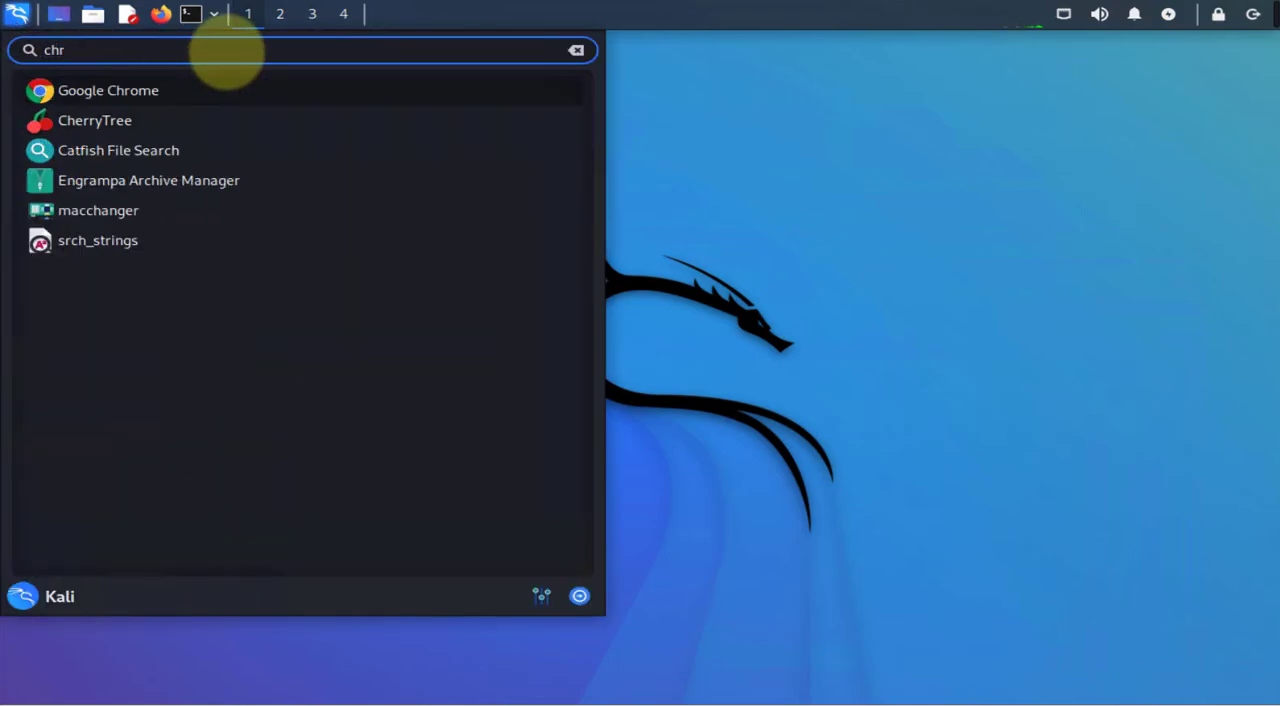
{"action": "right_click", "coordinate": [115, 98]}
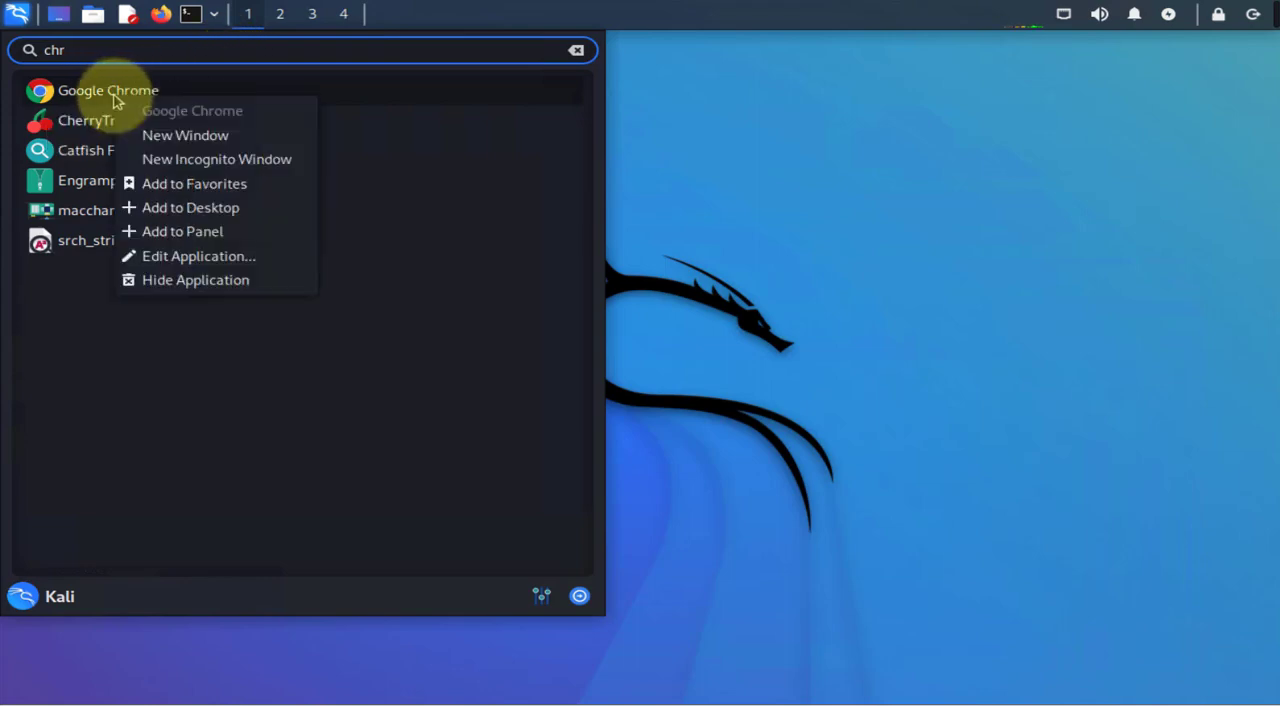
{"action": "left_click", "coordinate": [180, 232]}
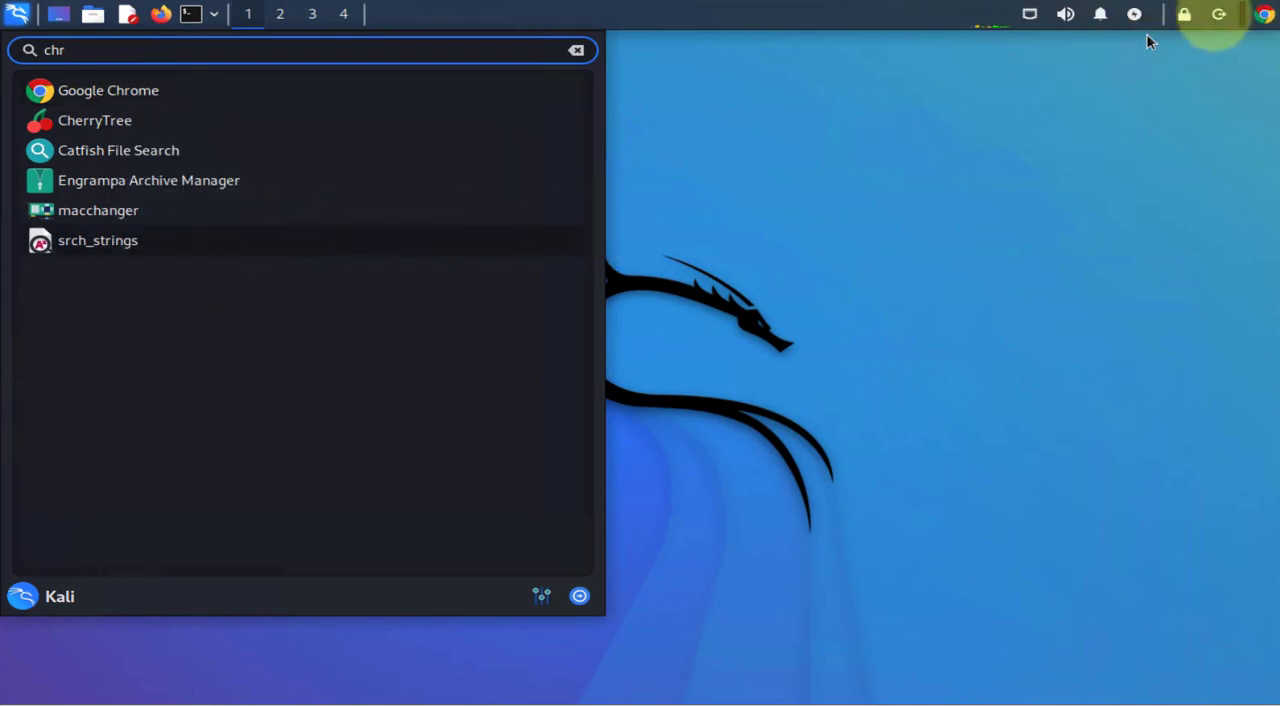
{"action": "left_click", "coordinate": [943, 145]}
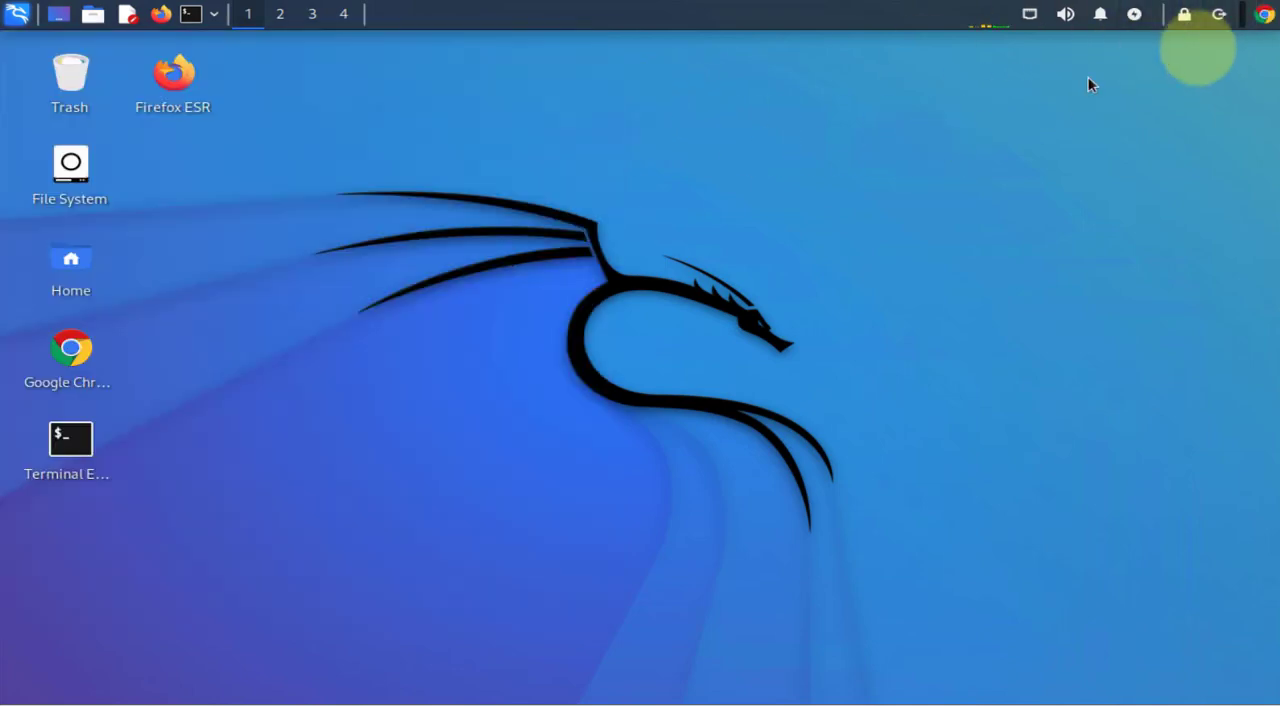
Move the Chrome launcher to sit just left of Firefox on the panel.
{"action": "right_click", "coordinate": [1266, 18]}
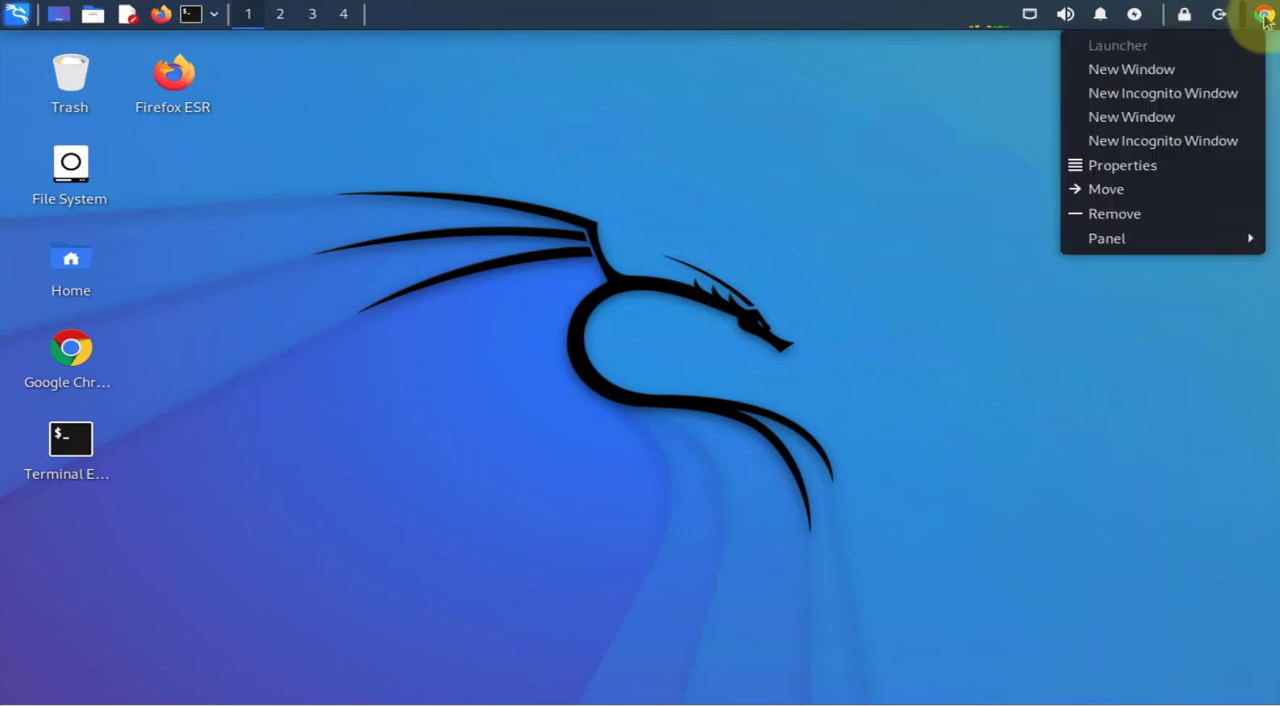
{"action": "left_click", "coordinate": [1107, 192]}
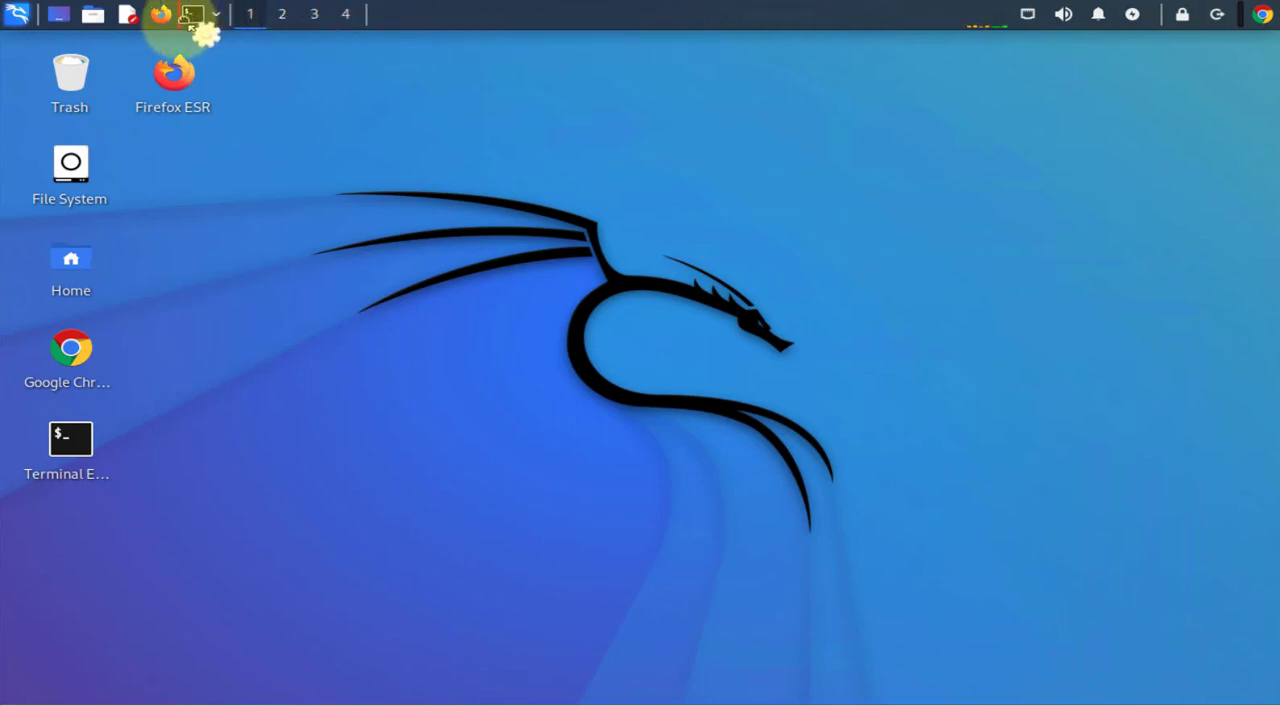
{"action": "left_click_drag", "start_coordinate": [187, 27], "coordinate": [160, 14]}
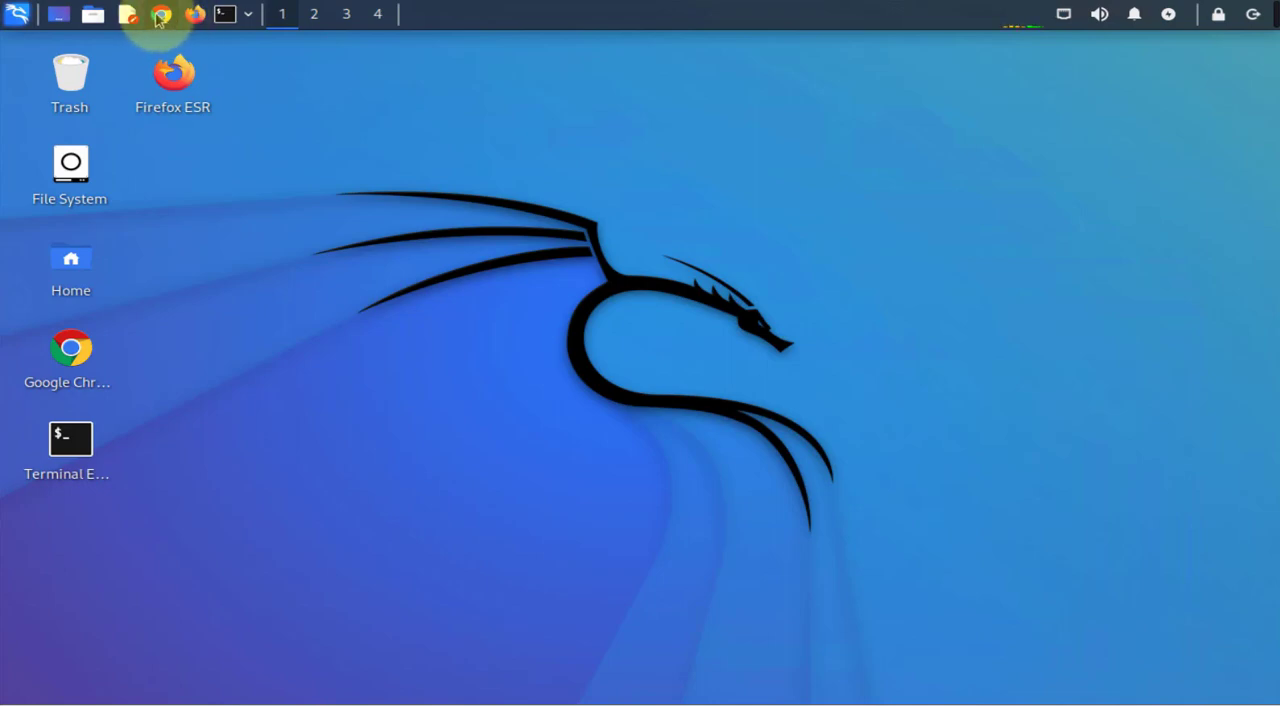
Remove the Chrome launcher from the panel and confirm.
{"action": "right_click", "coordinate": [160, 14]}
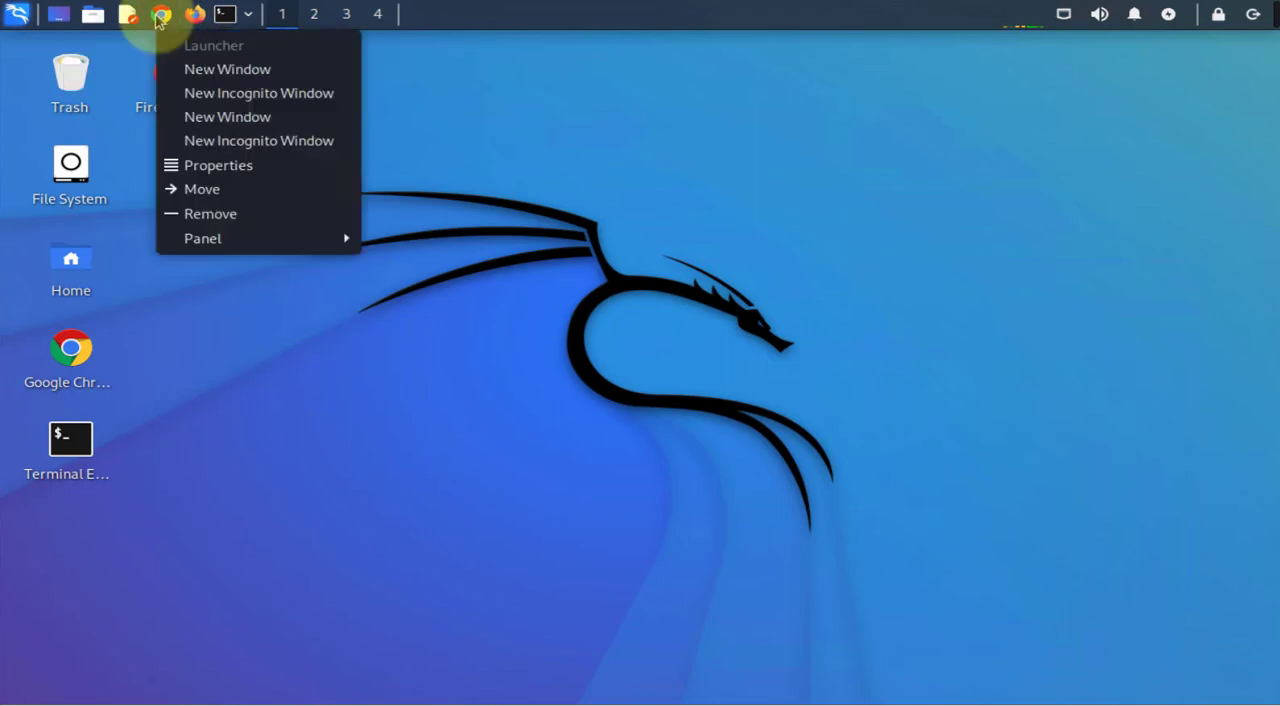
{"action": "left_click", "coordinate": [205, 212]}
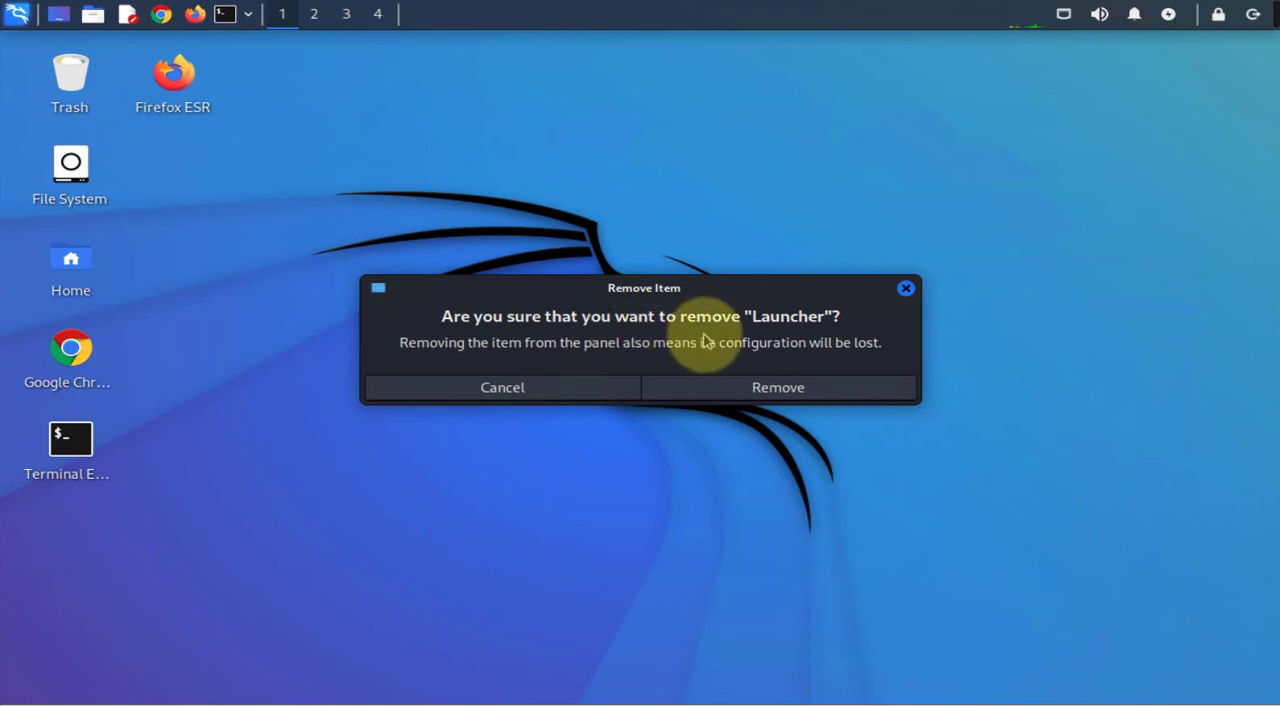
{"action": "left_click", "coordinate": [770, 387]}
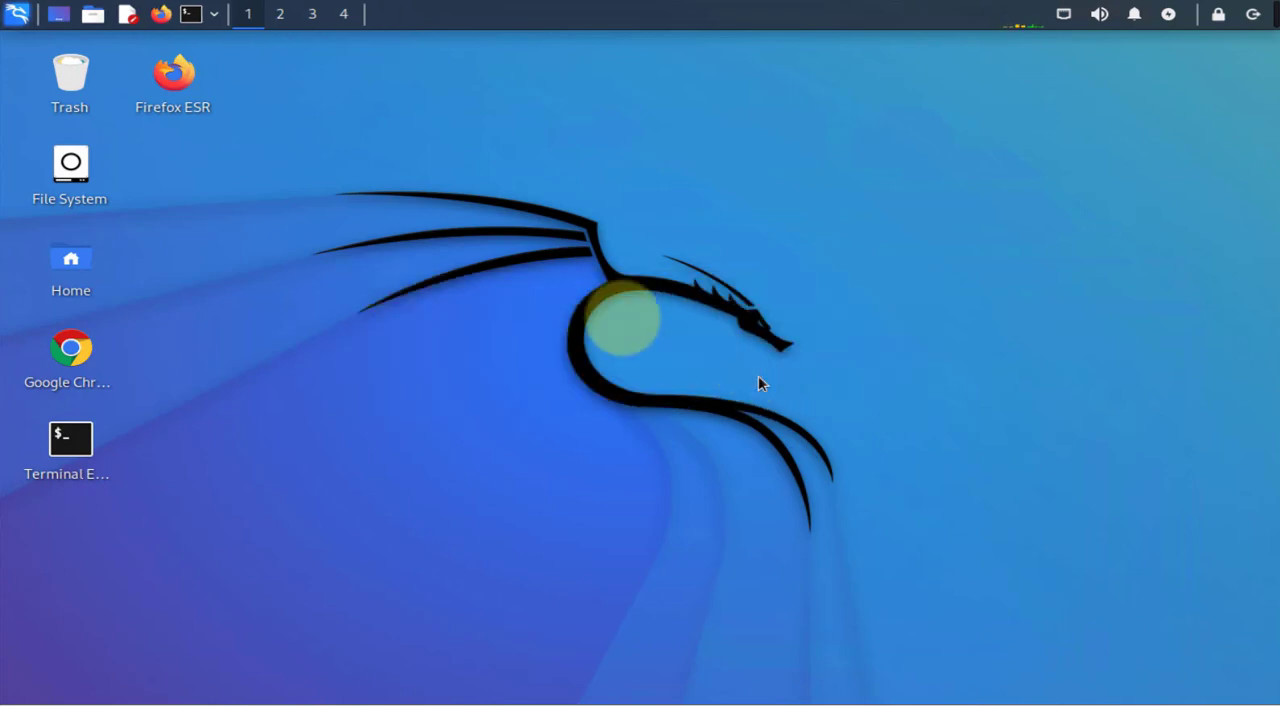